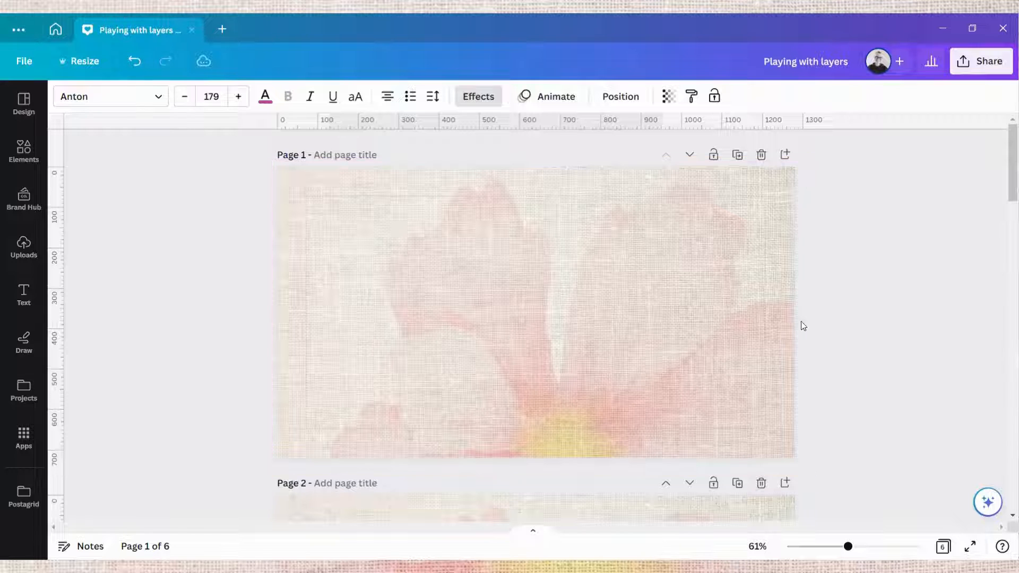
Look through the design's first three pages, down to the flower image on page 3
scroll(817, 321, down, 5)
scroll(815, 335, down, 1)
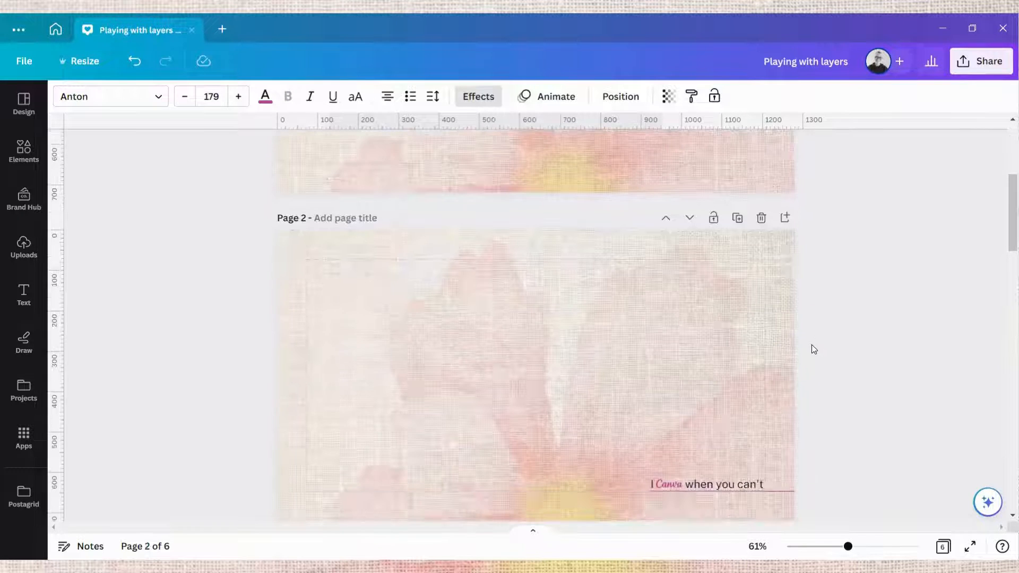
scroll(687, 476, down, 3)
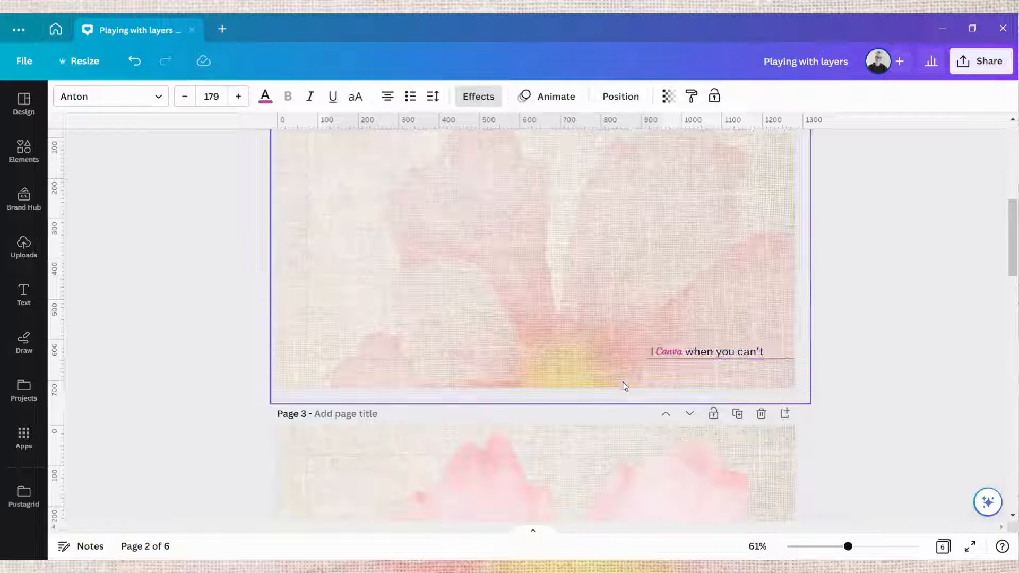
scroll(623, 384, down, 5)
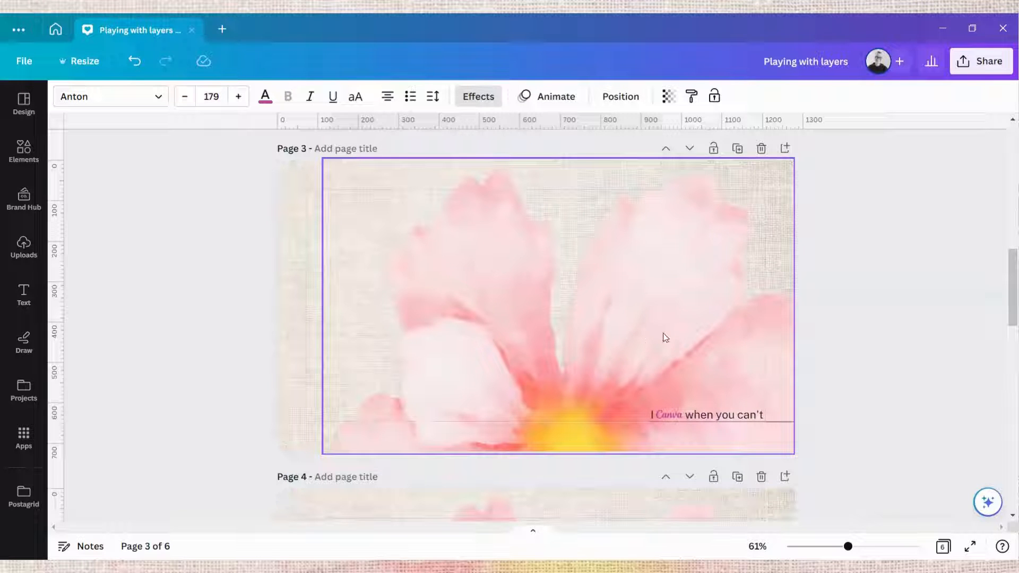
Try moving the flower image on page 3 slightly, and undo the move
right_click(504, 268)
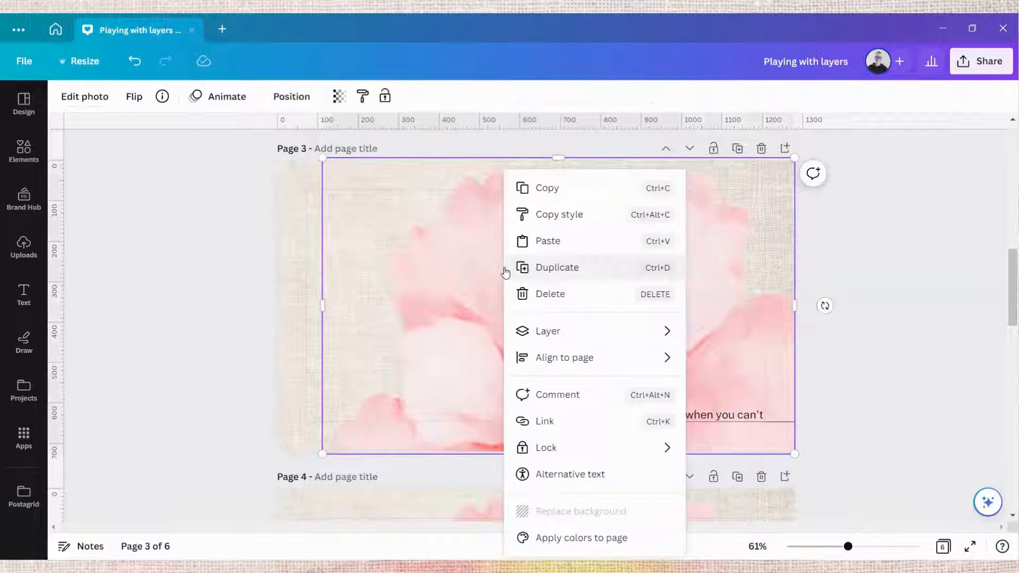
click(844, 285)
click(633, 286)
mouse_move(525, 285)
mouse_down()
mouse_move(650, 343)
mouse_move(657, 357)
mouse_move(518, 281)
mouse_up()
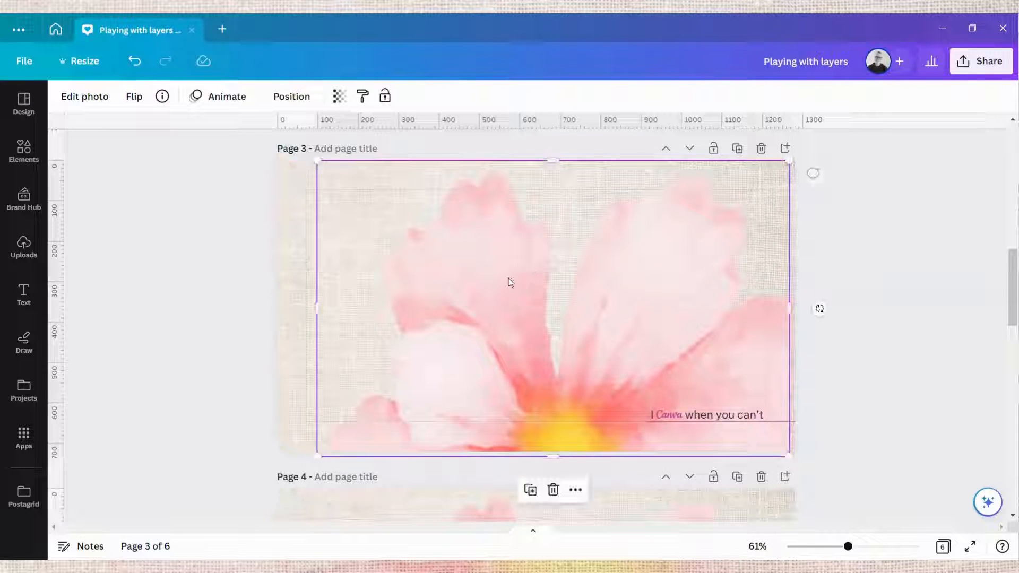
click(131, 62)
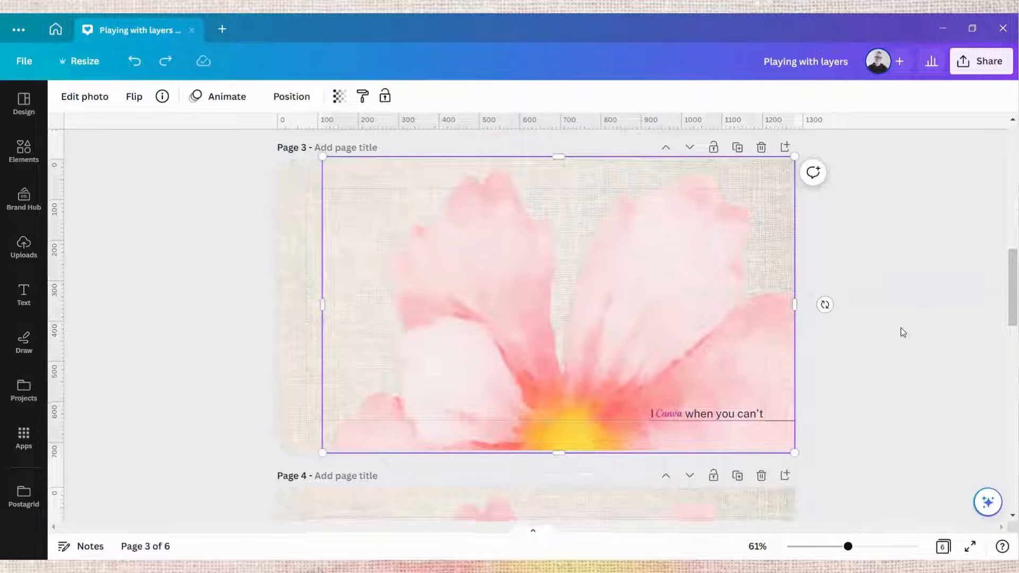
Examine the "Learning" title on page 4 and continue to the layered titles on page 5
scroll(897, 324, down, 4)
click(536, 370)
scroll(536, 370, down, 1)
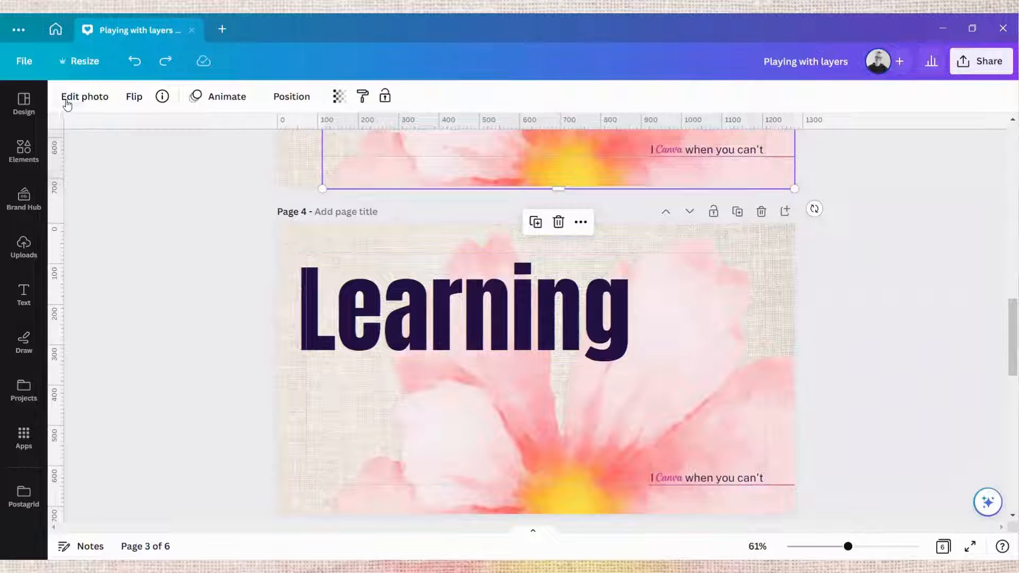
click(340, 297)
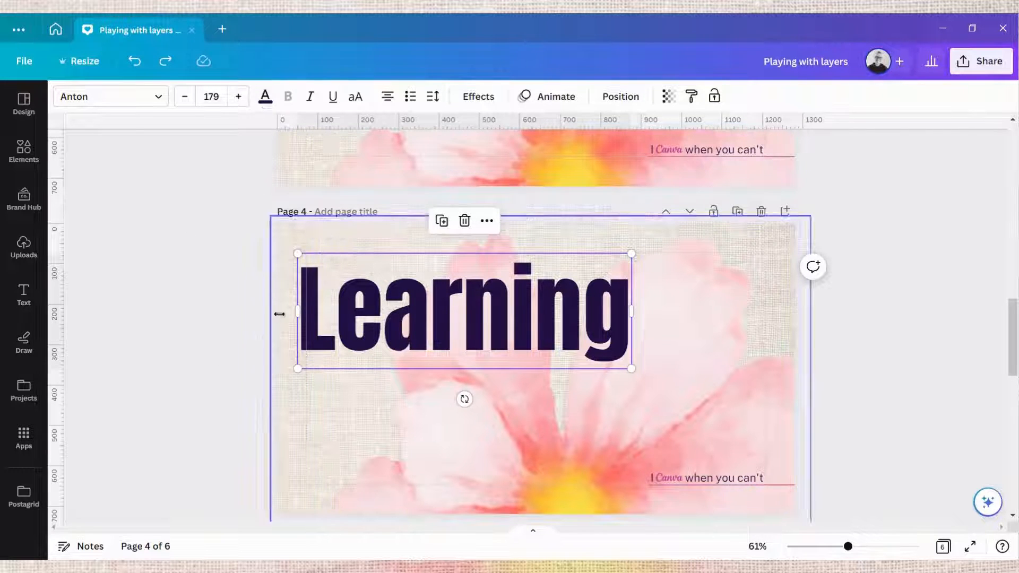
scroll(237, 315, down, 1)
scroll(237, 315, down, 5)
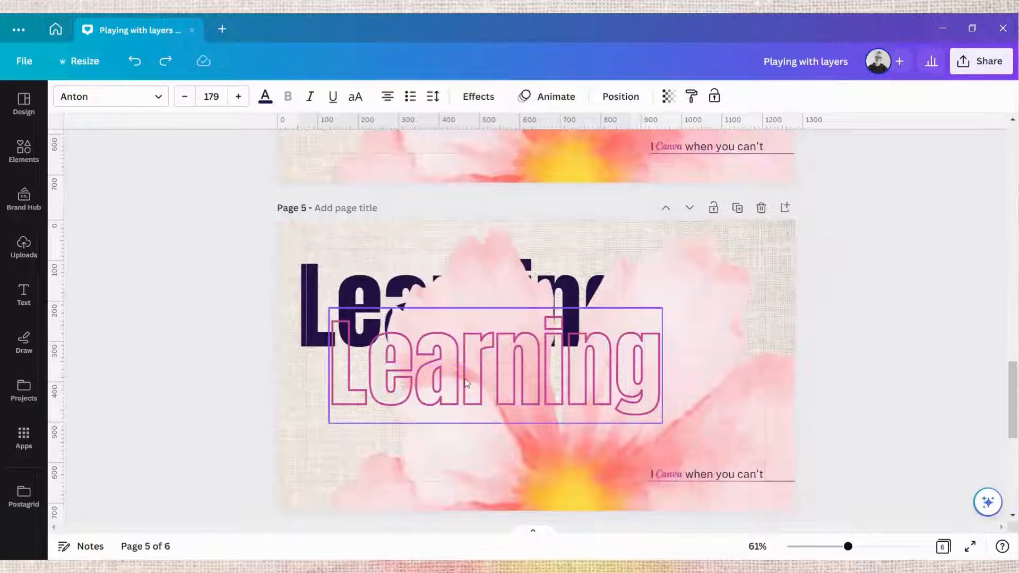
Shift the outlined "Learning" on page 5 slightly, try a Hollow thickness of 50 on it, and undo the thickness change
mouse_move(466, 383)
mouse_down()
mouse_move(478, 391)
mouse_move(450, 399)
mouse_move(452, 389)
mouse_up()
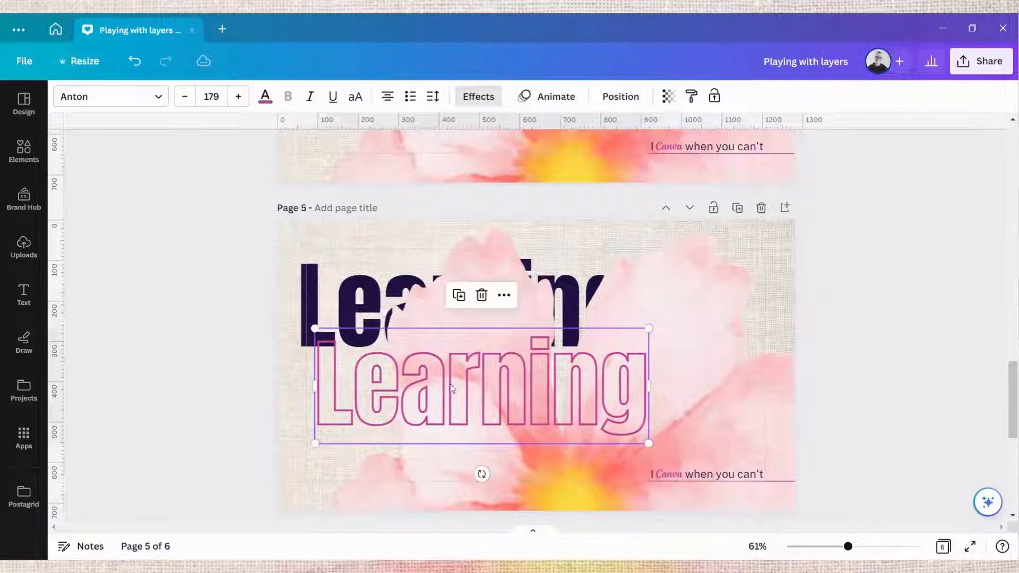
click(479, 96)
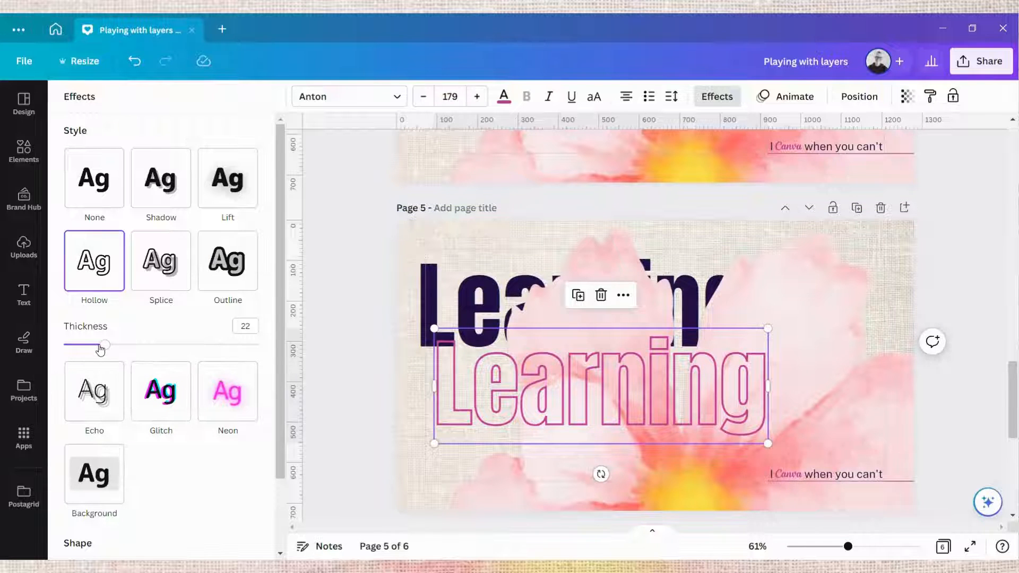
drag(100, 346, 161, 338)
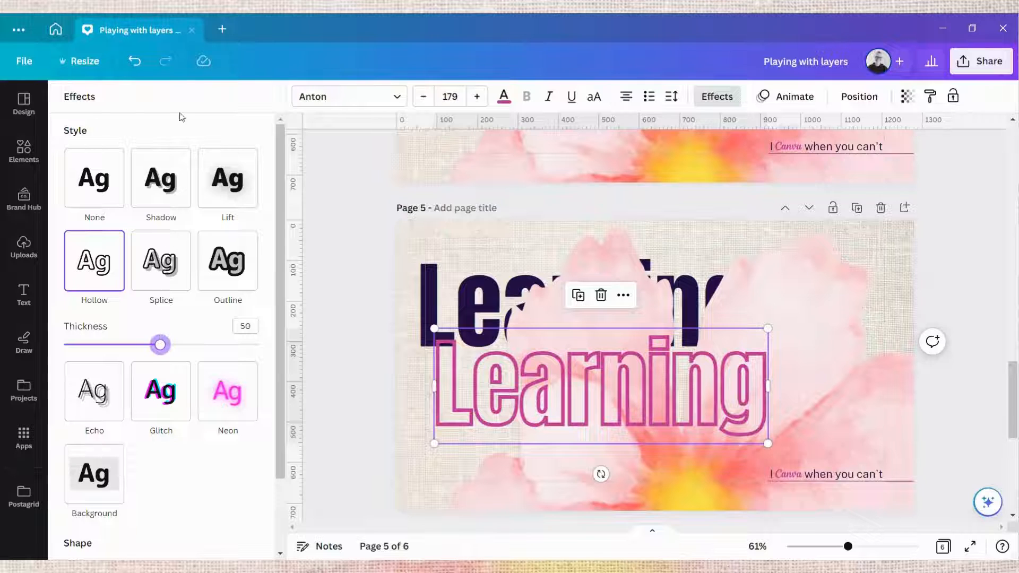
click(135, 61)
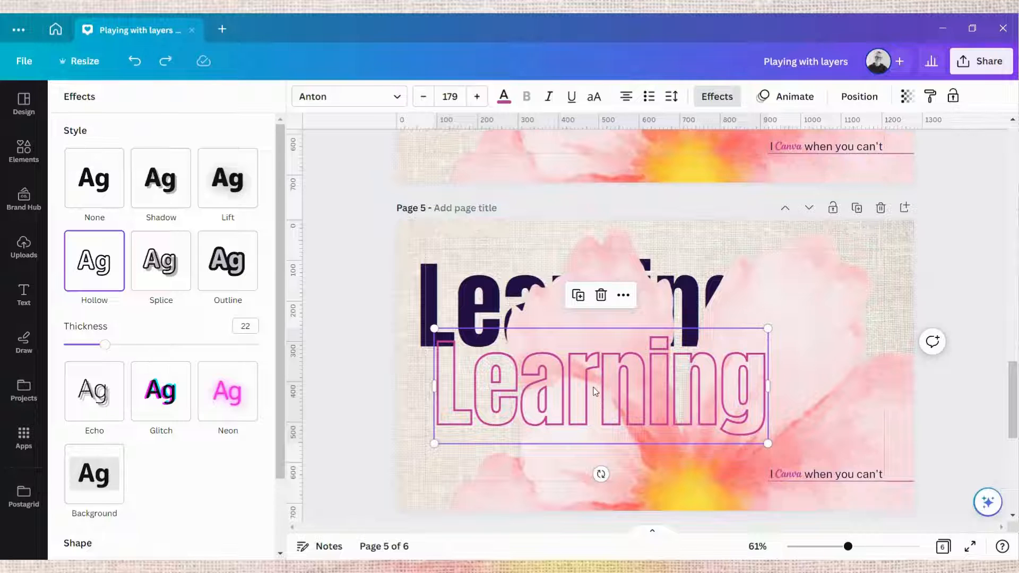
Move the outlined "Learning" to the lower right of page 5 and bring the dark "Learning" title forward, in front of the flower
click(428, 281)
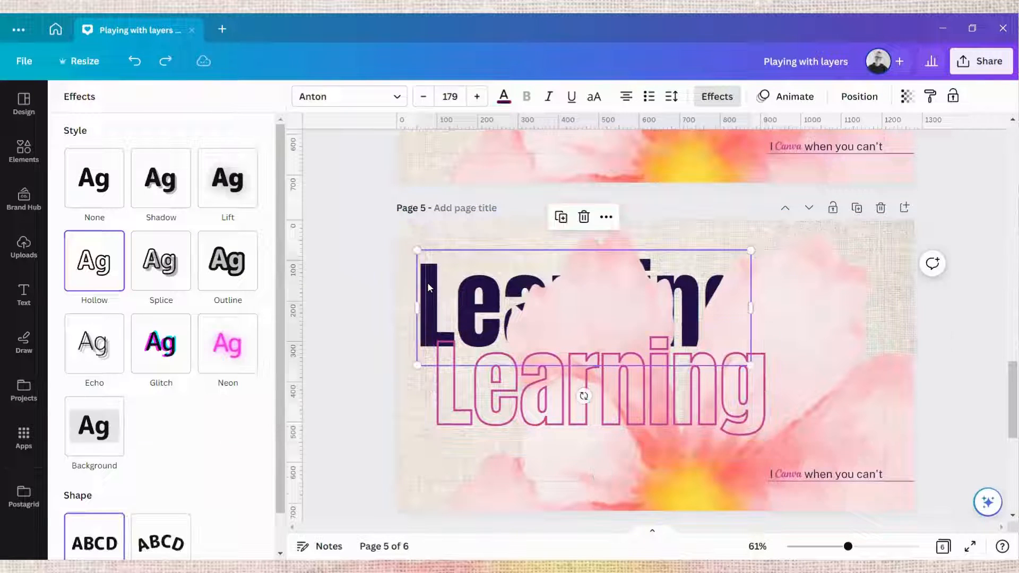
drag(472, 406, 577, 475)
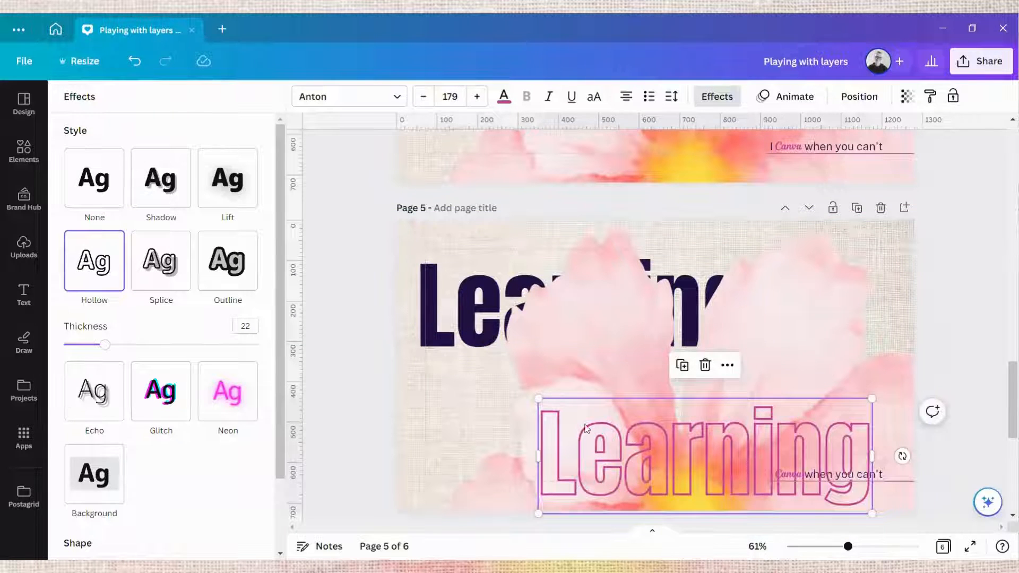
click(429, 292)
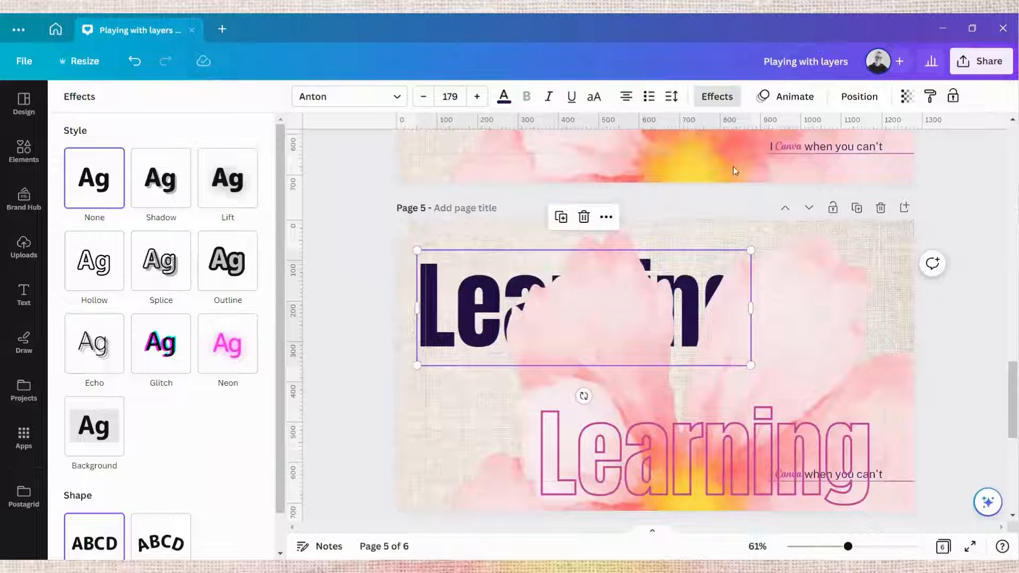
click(859, 96)
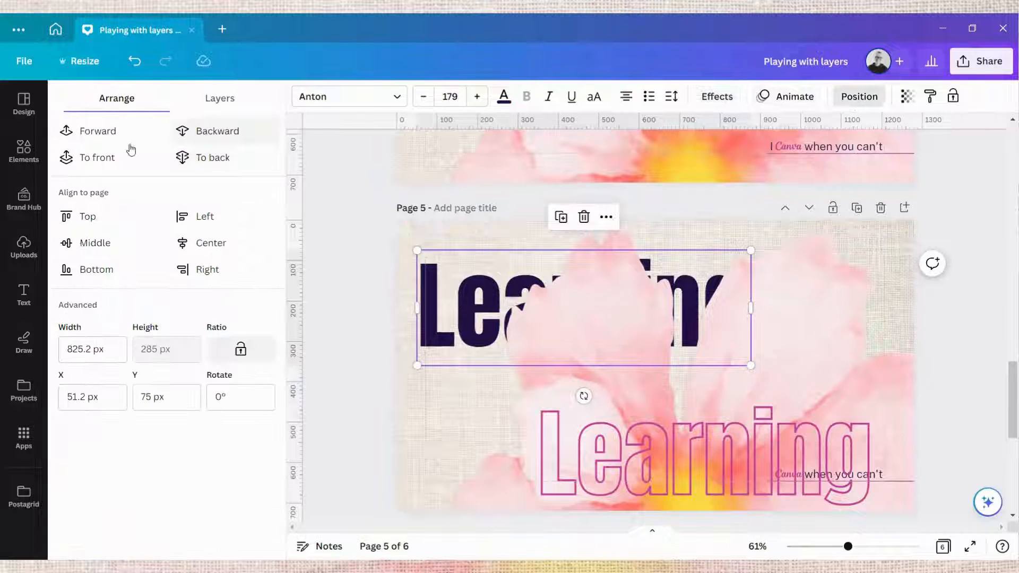
click(107, 132)
click(335, 276)
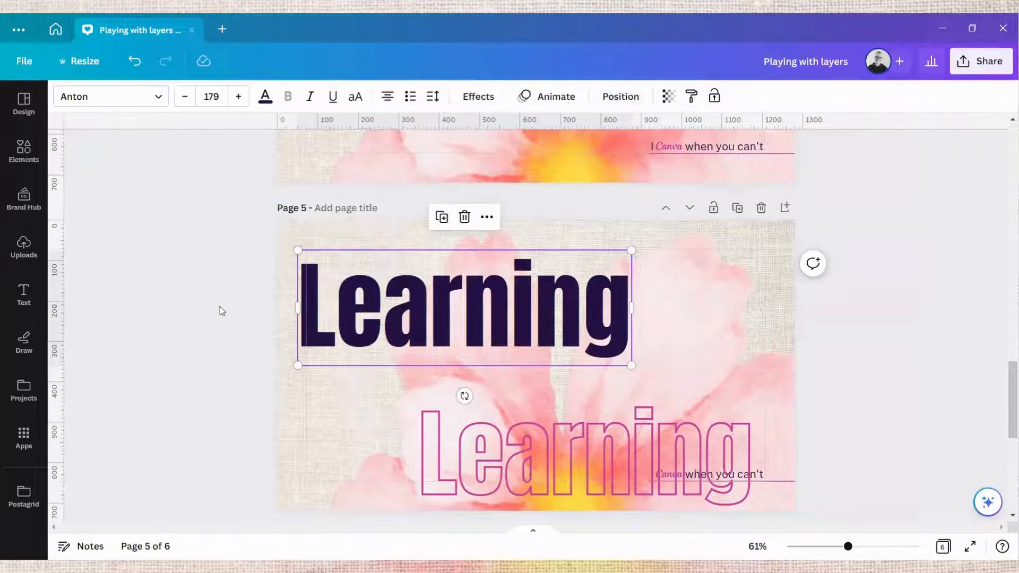
Duplicate the dark "Learning" title on page 5 and shift the copy to the right of the original
click(402, 314)
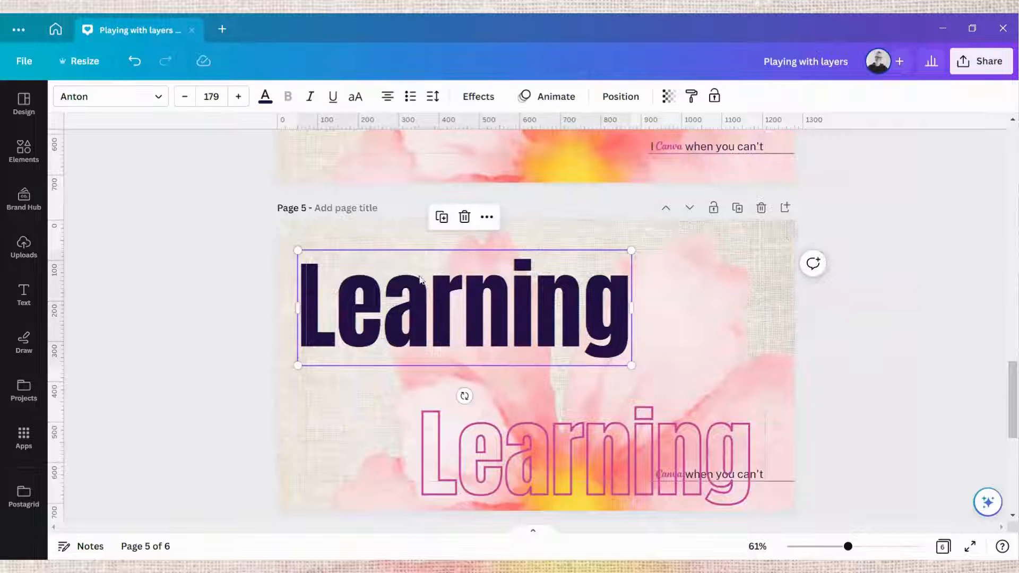
click(445, 219)
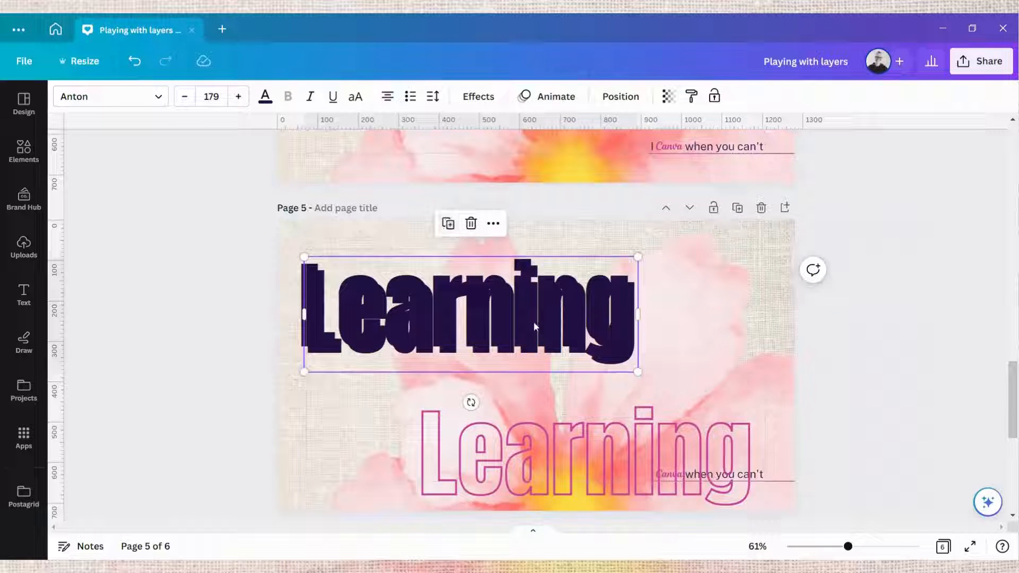
drag(533, 321, 588, 321)
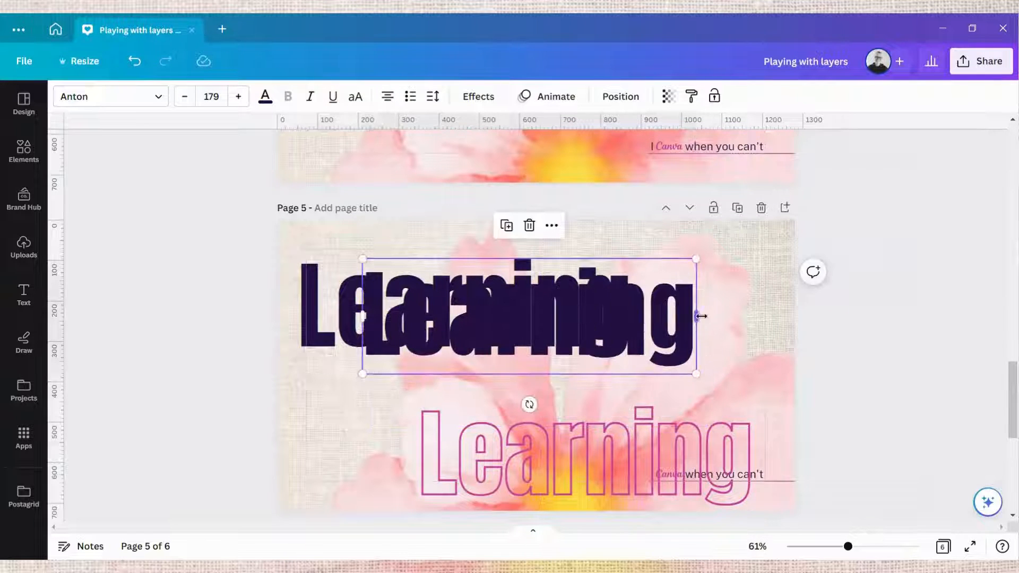
Widen the duplicated title's text box and move the copy just below the original "Learning"
drag(695, 319, 719, 319)
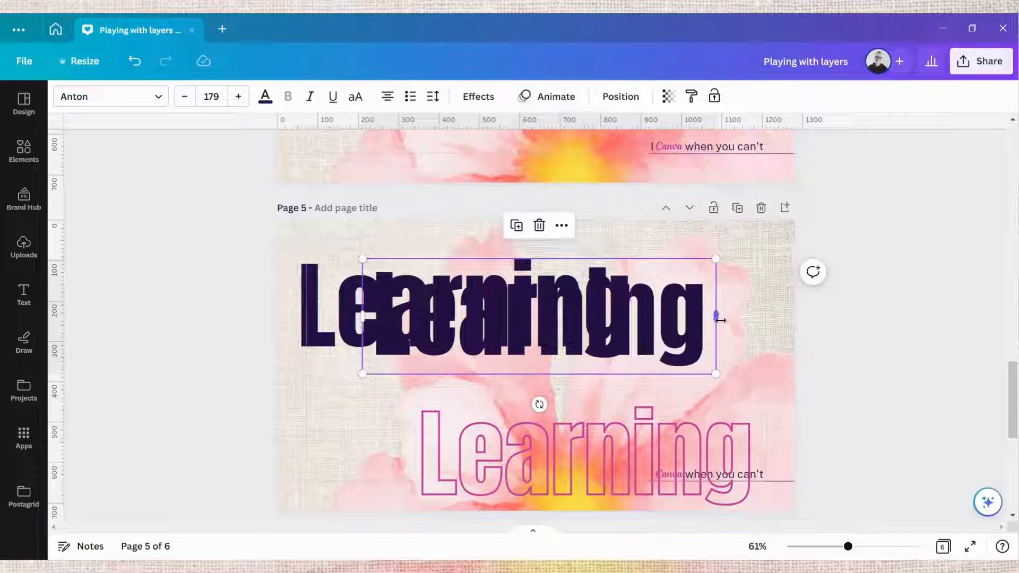
drag(718, 317, 765, 316)
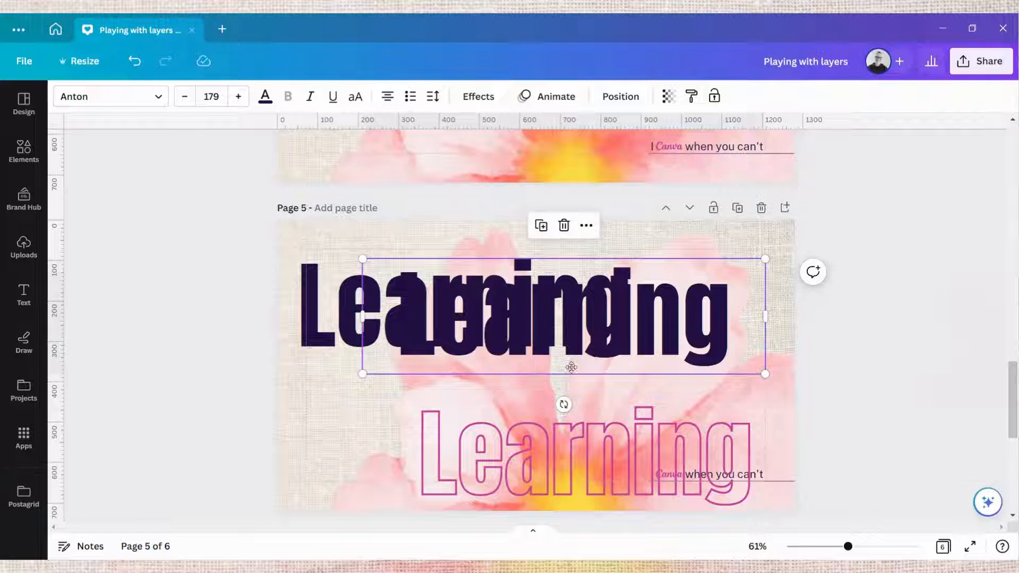
drag(567, 363, 511, 405)
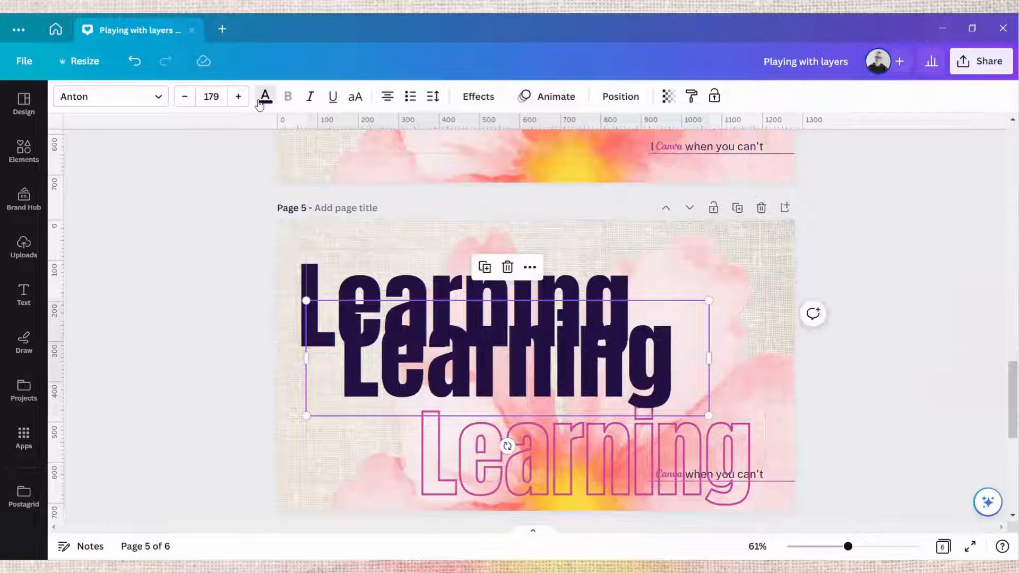
Recolor the duplicated "Learning" in the document's pink and apply the Hollow effect with a thickness of 22
click(264, 97)
click(156, 186)
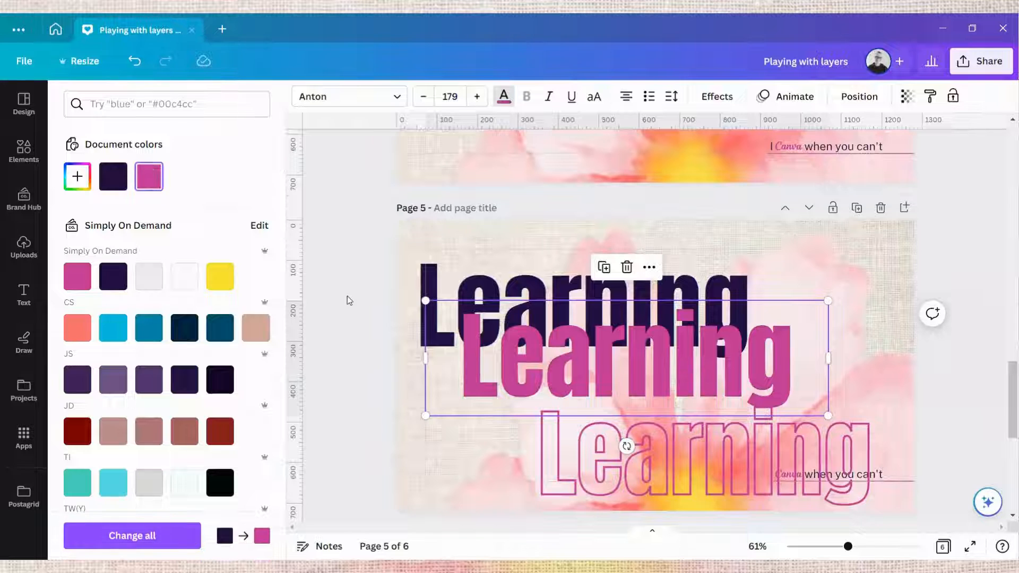
click(720, 97)
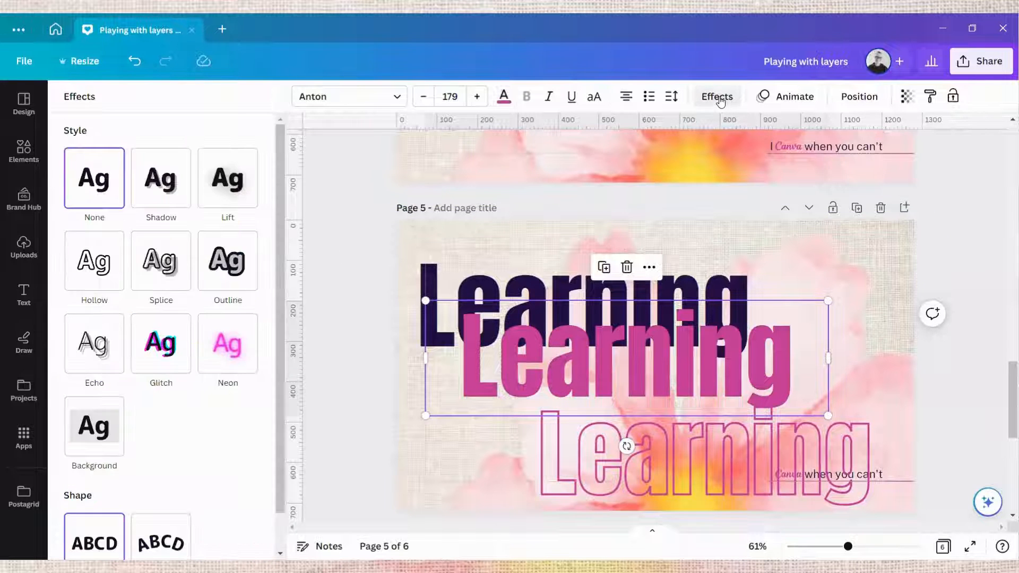
click(95, 270)
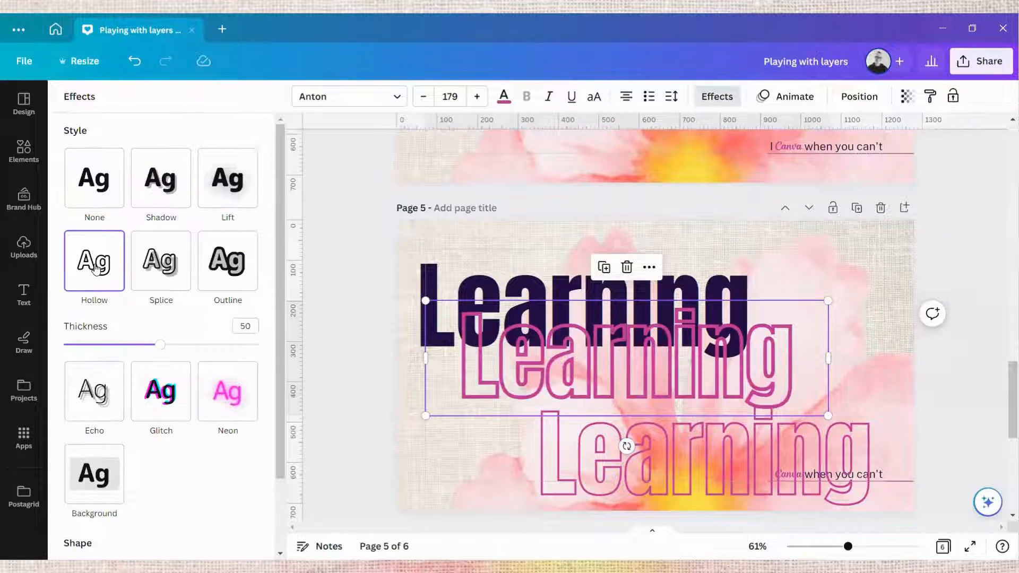
click(154, 348)
drag(154, 349, 105, 347)
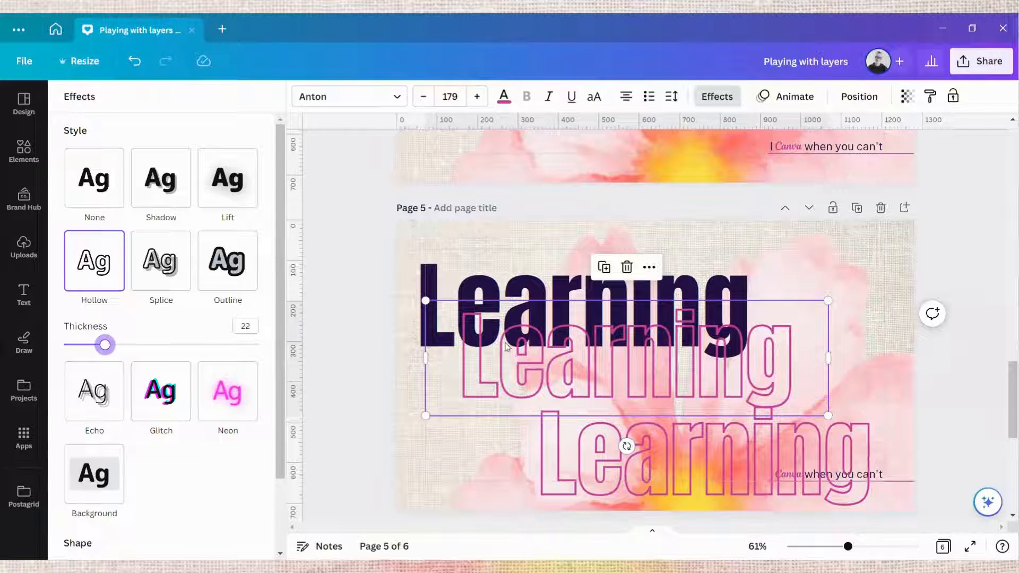
Send the dark "Learning" title backward behind the flower and align the new pink outlined copy directly over it
click(436, 272)
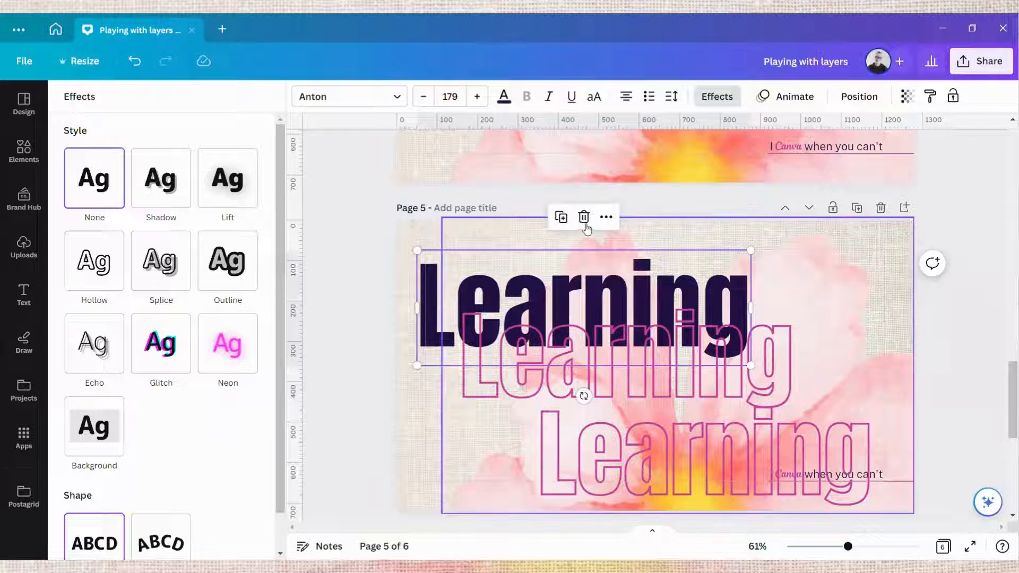
click(859, 96)
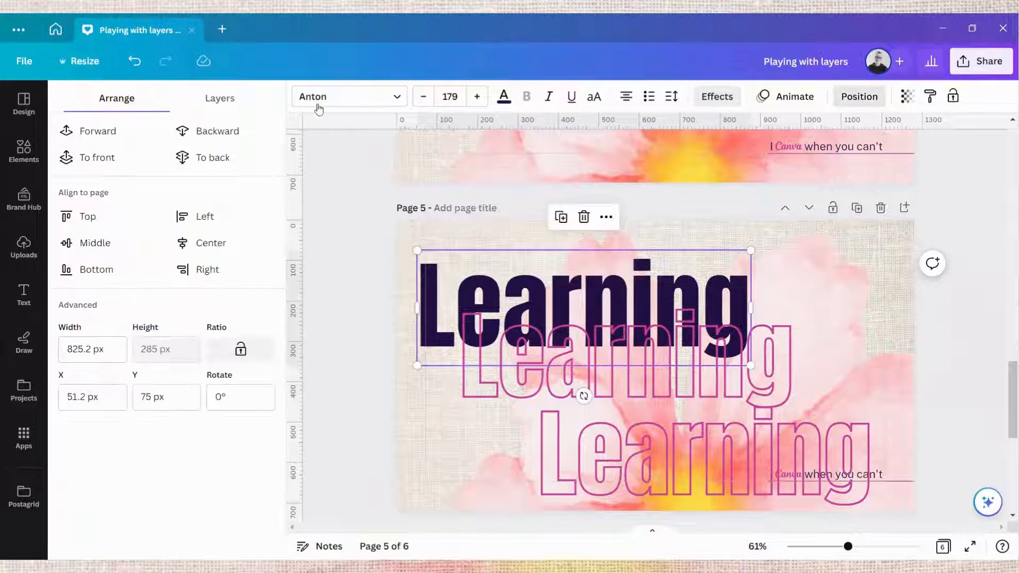
click(215, 131)
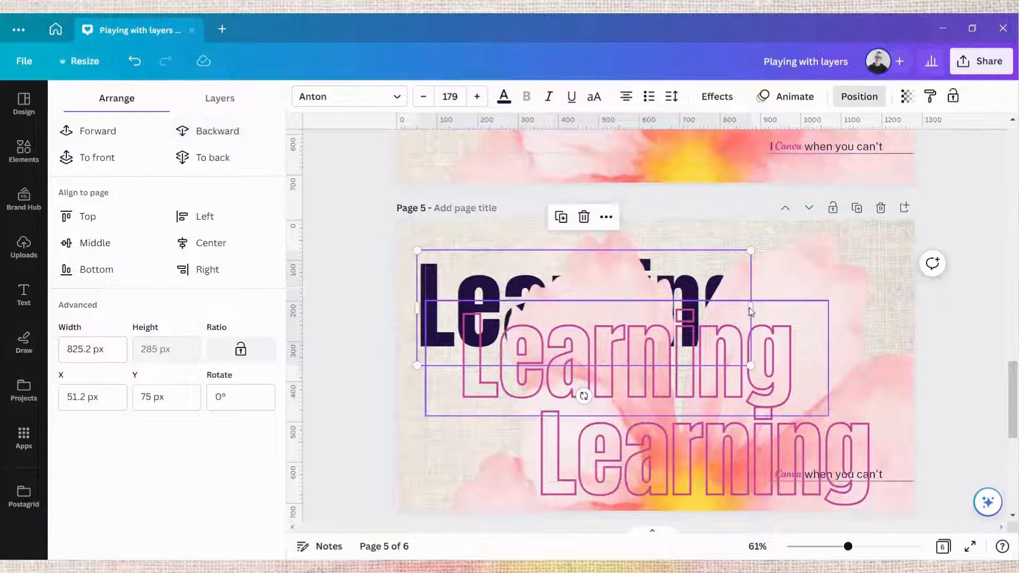
click(379, 403)
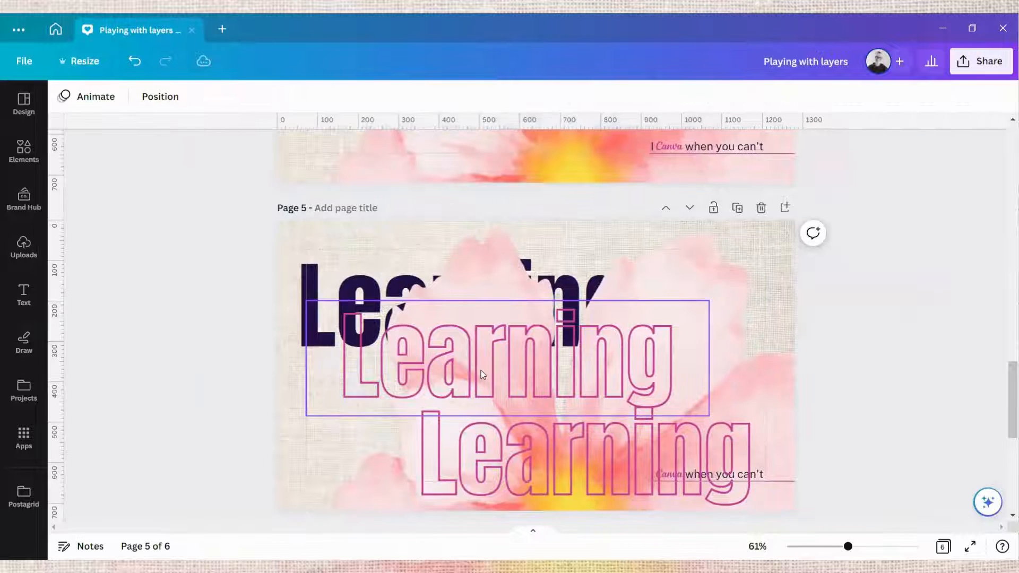
drag(498, 382, 451, 326)
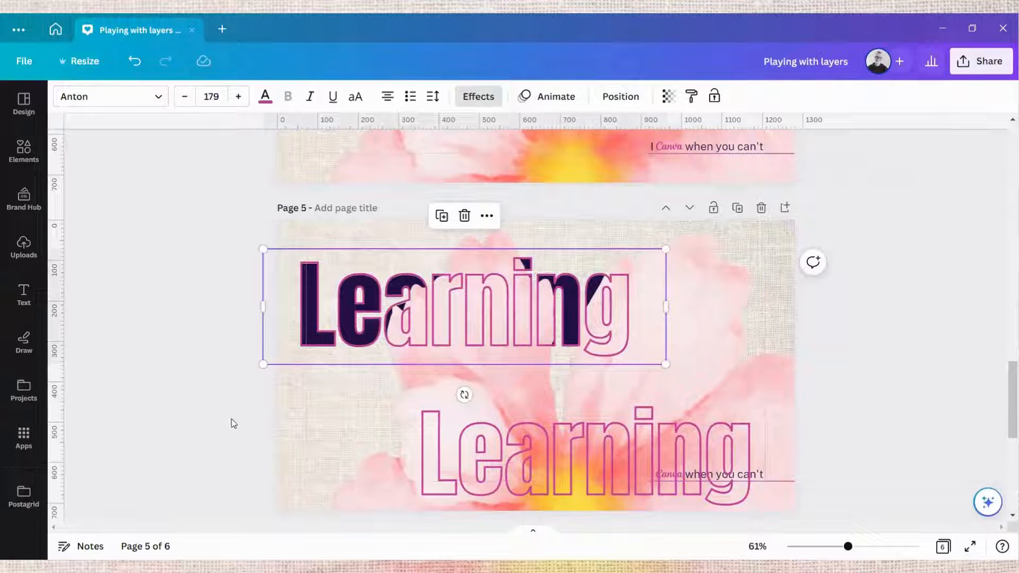
click(208, 411)
Examine the finished layout on page 6, including the "to play with layers" tagline
scroll(208, 411, down, 5)
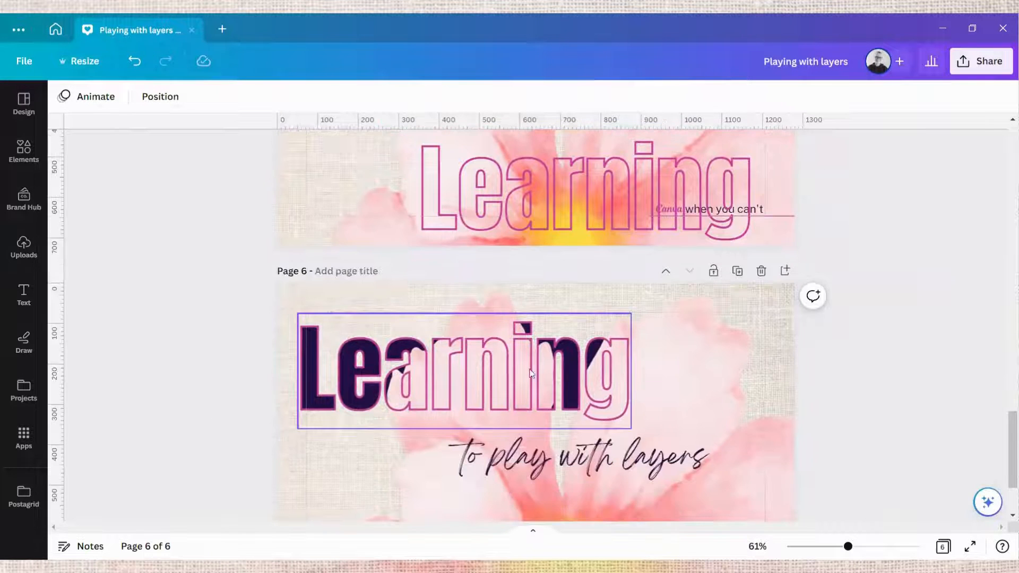
click(555, 448)
scroll(555, 447, down, 2)
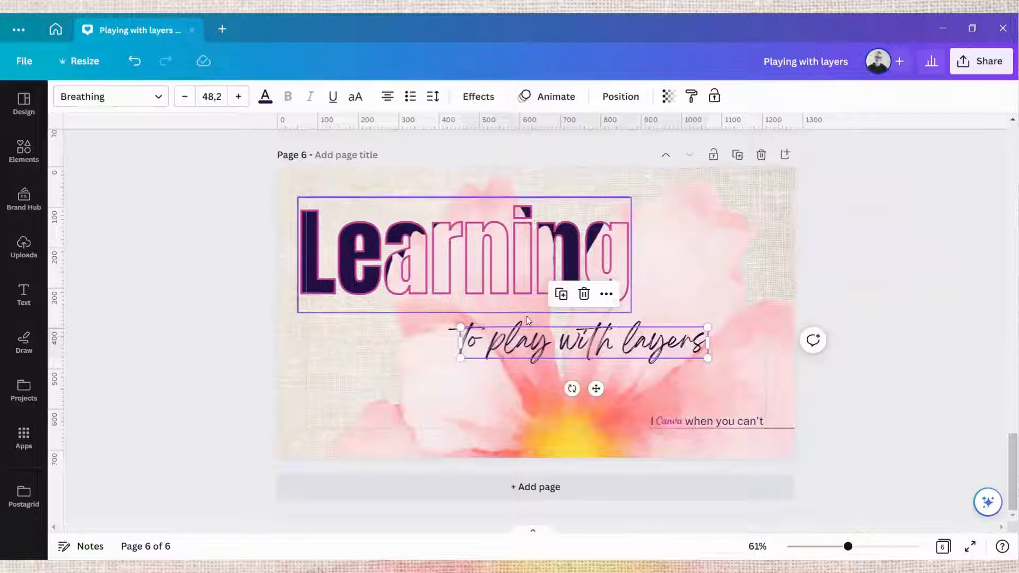
On page 5, delete the spare outlined "Learning" over the flower's center and move the remaining outlined copy down off the dark title
scroll(231, 368, up, 2)
scroll(243, 365, up, 3)
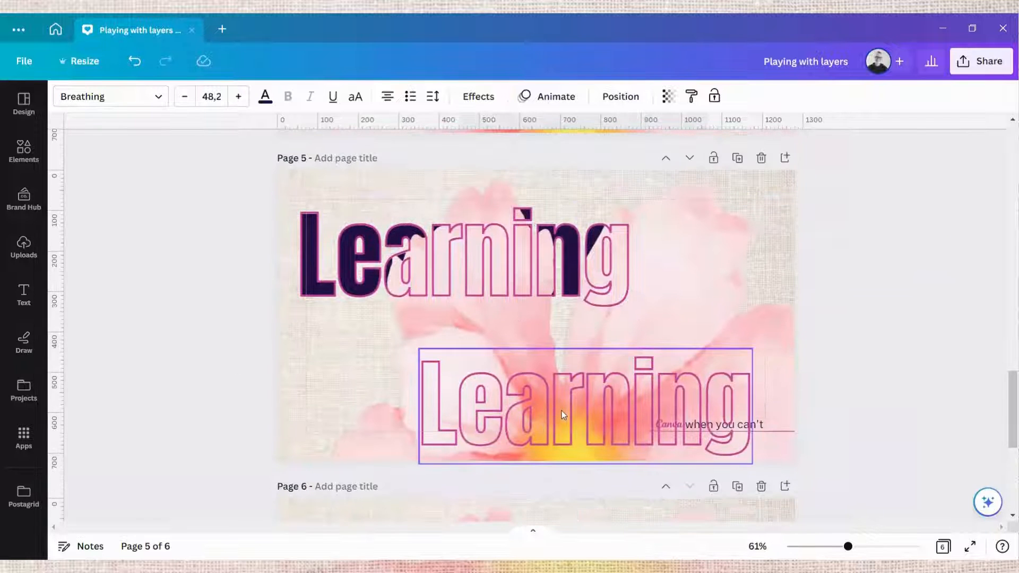
click(563, 414)
key(Delete)
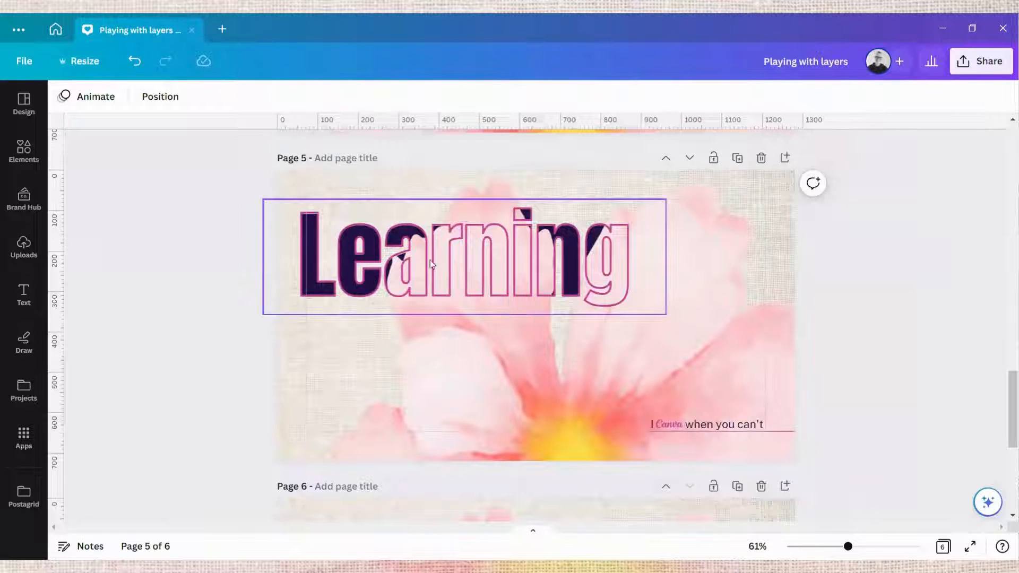
drag(265, 281, 321, 350)
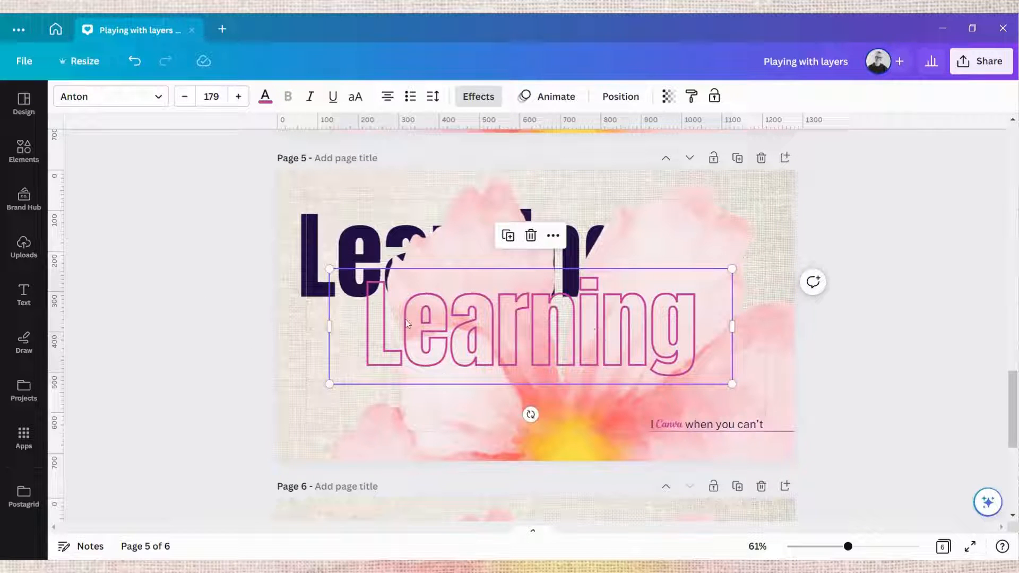
Shift the flower image sideways on page 5 and undo the move
click(465, 234)
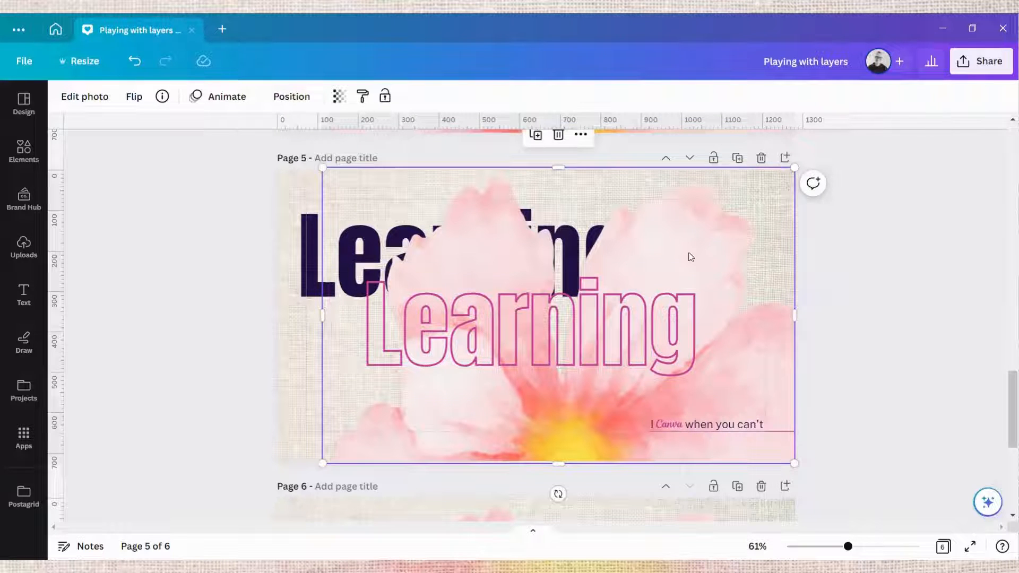
drag(534, 411, 586, 414)
click(134, 61)
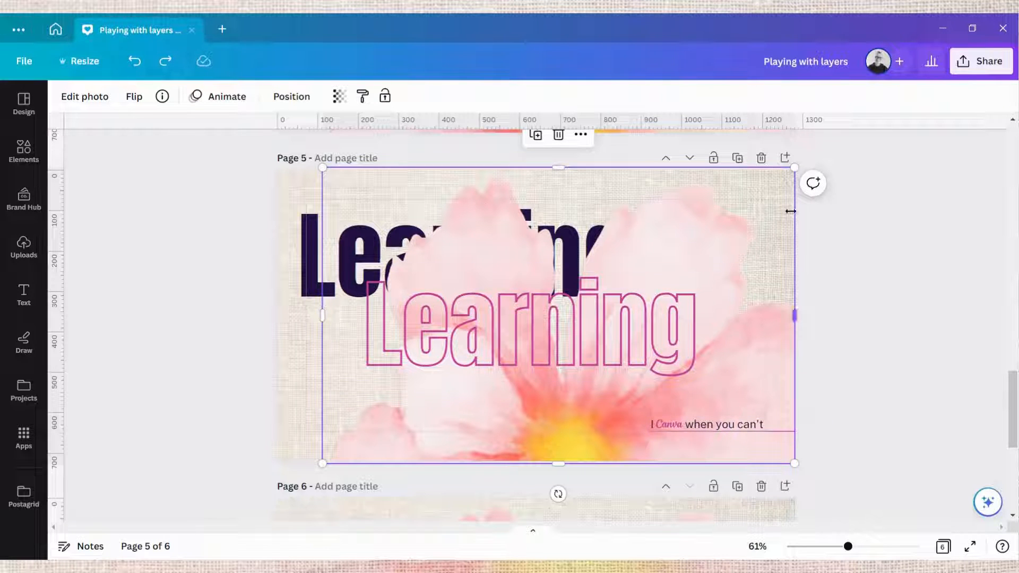
Bring the dark "Learning" title on page 5 to the front, undo the reordering and deselect it
click(370, 245)
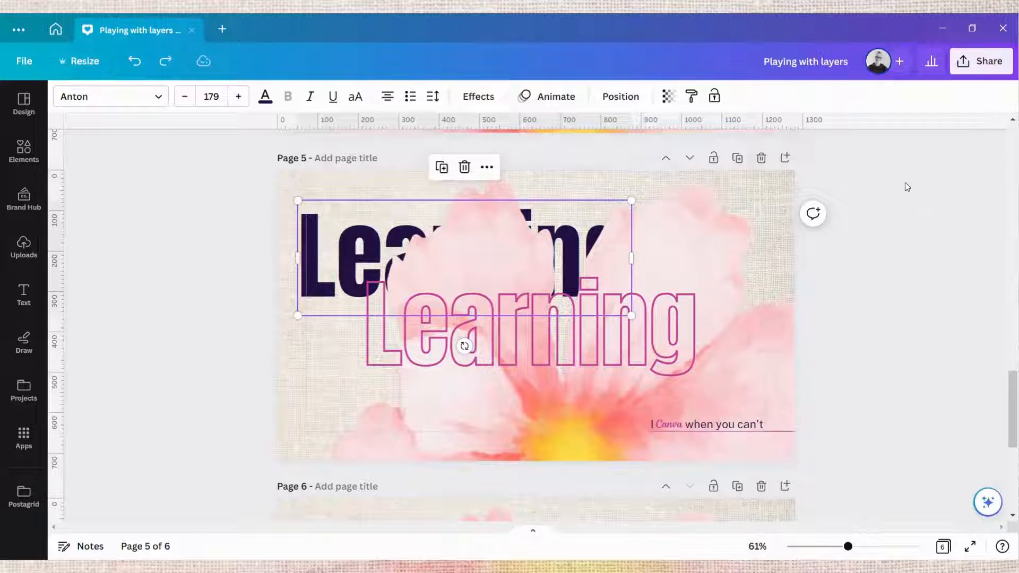
click(621, 97)
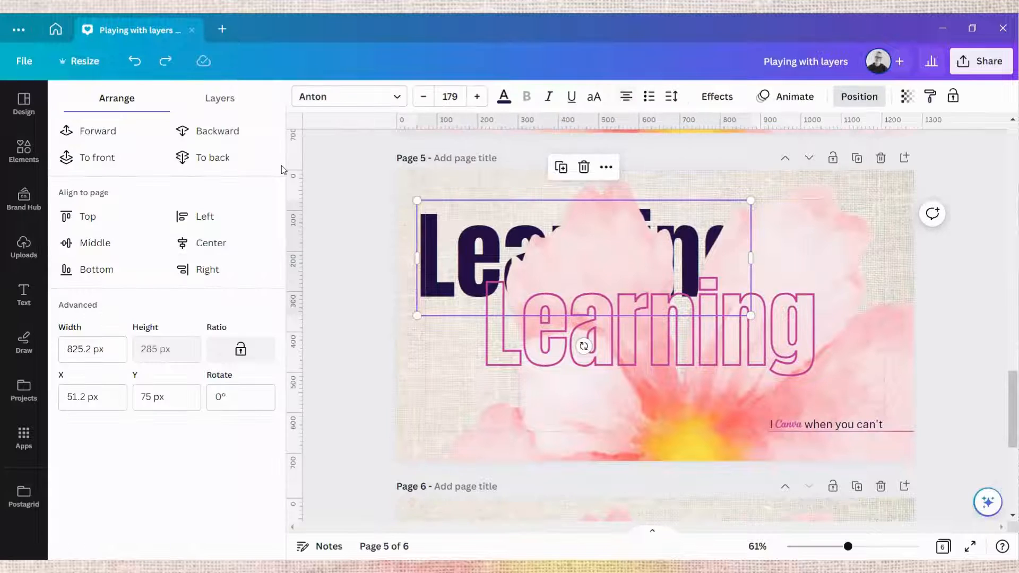
click(105, 156)
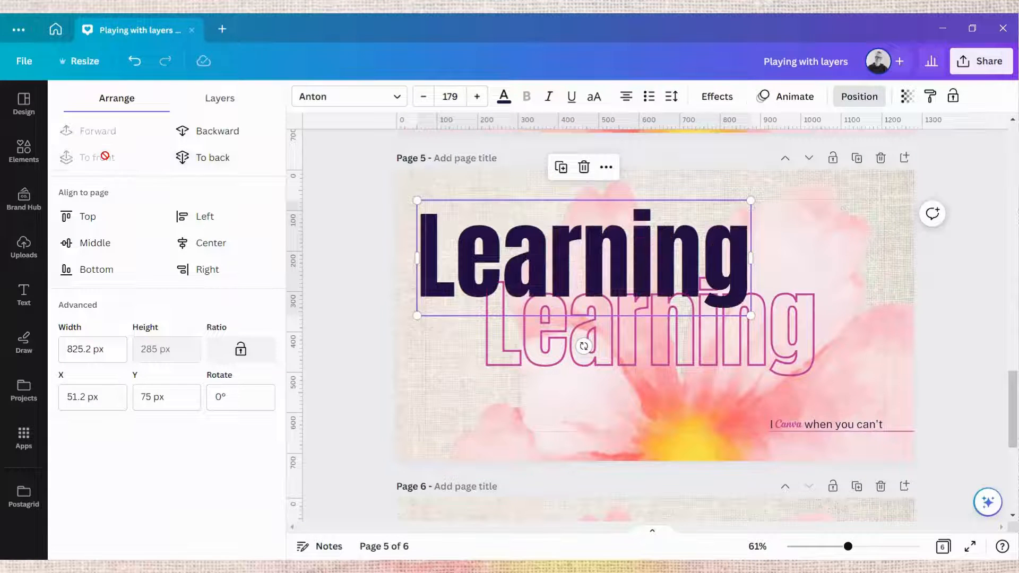
click(135, 60)
click(328, 203)
click(198, 281)
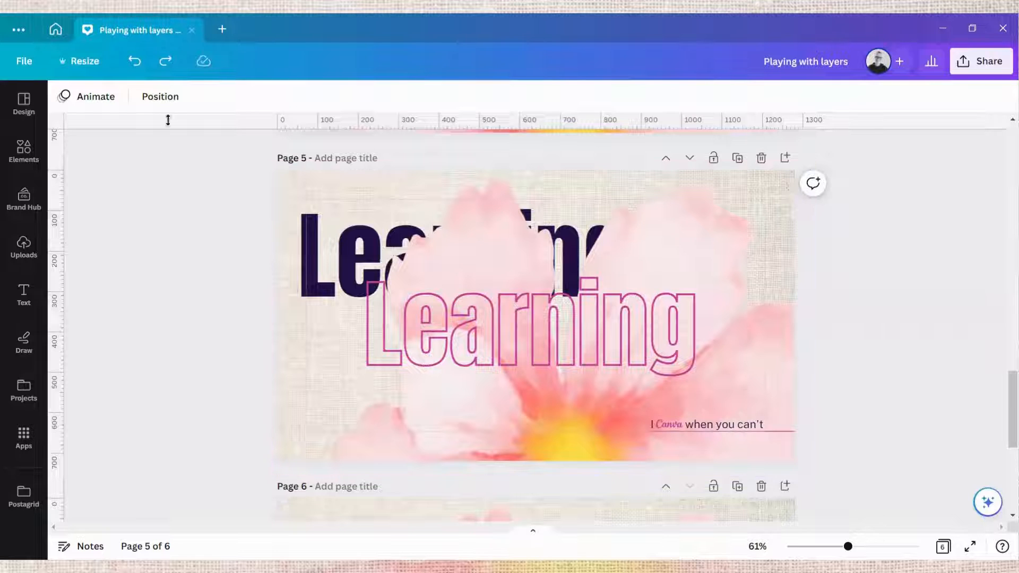
Select the dark "Learning" title on page 5 and display the page's full list of layers
click(317, 236)
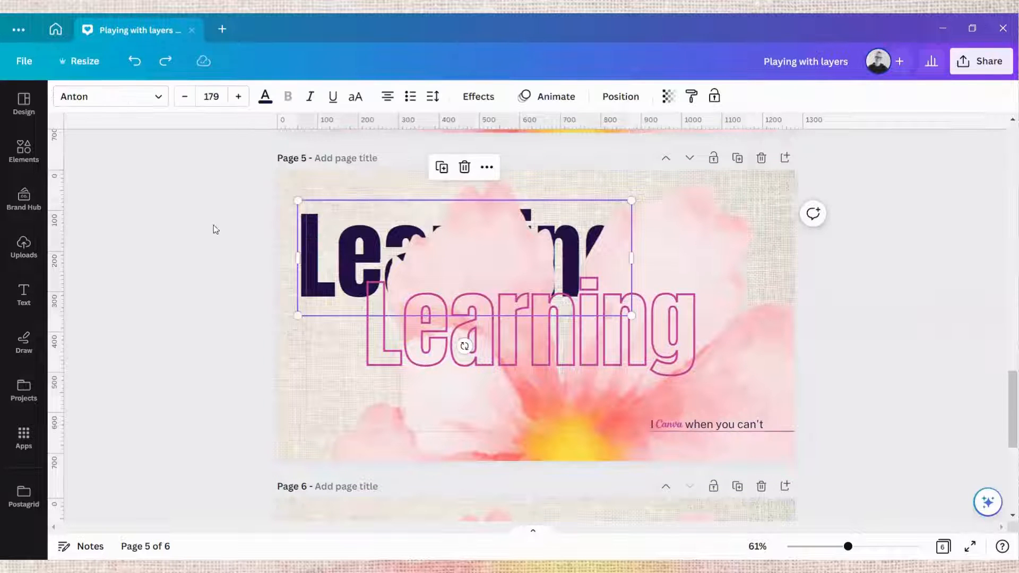
click(624, 97)
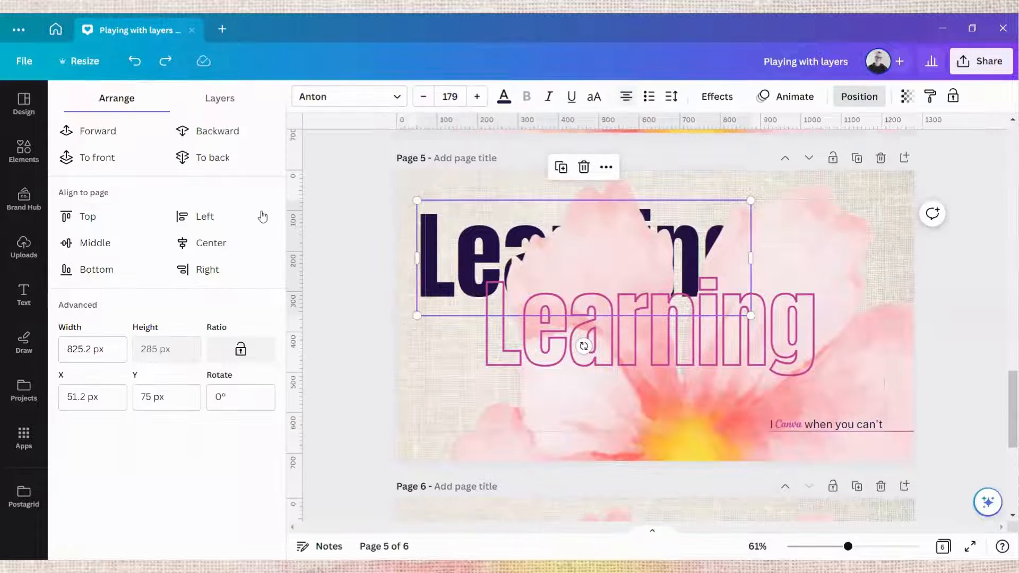
click(220, 103)
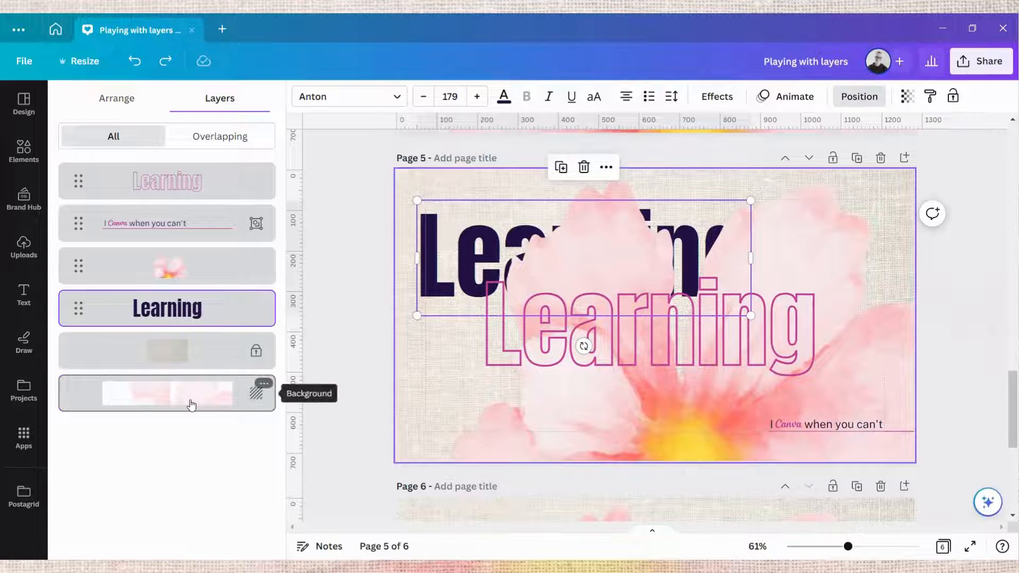
Examine the layer lists of pages 1 and 2, comparing the background, the locked texture and the grouped tagline
scroll(369, 312, up, 15)
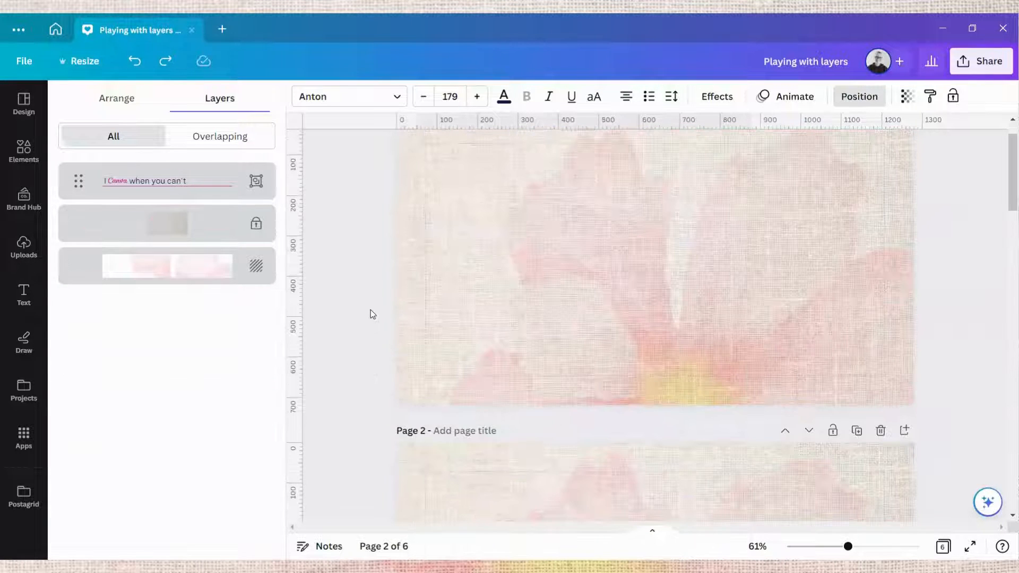
scroll(370, 314, up, 2)
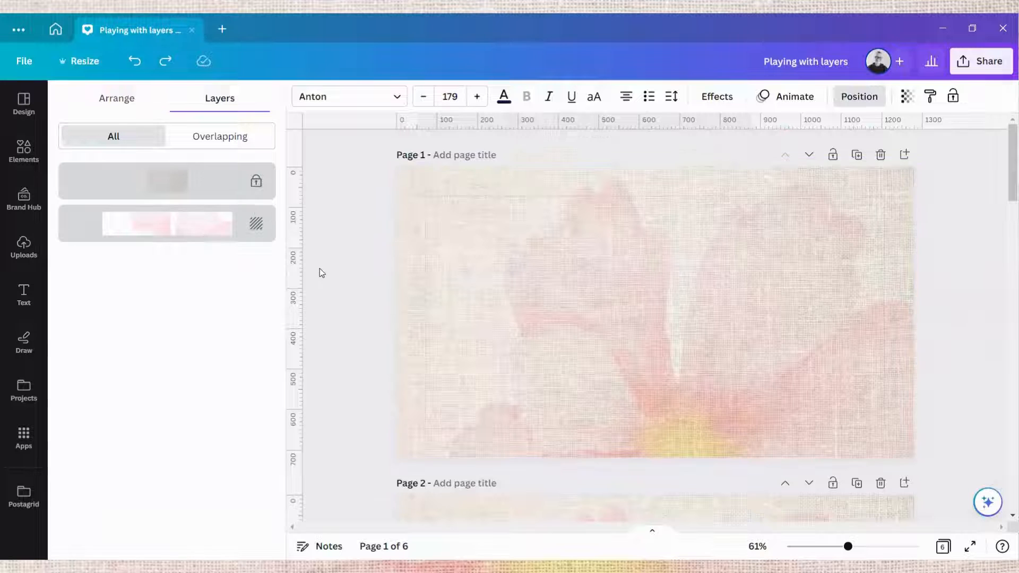
scroll(323, 275, down, 5)
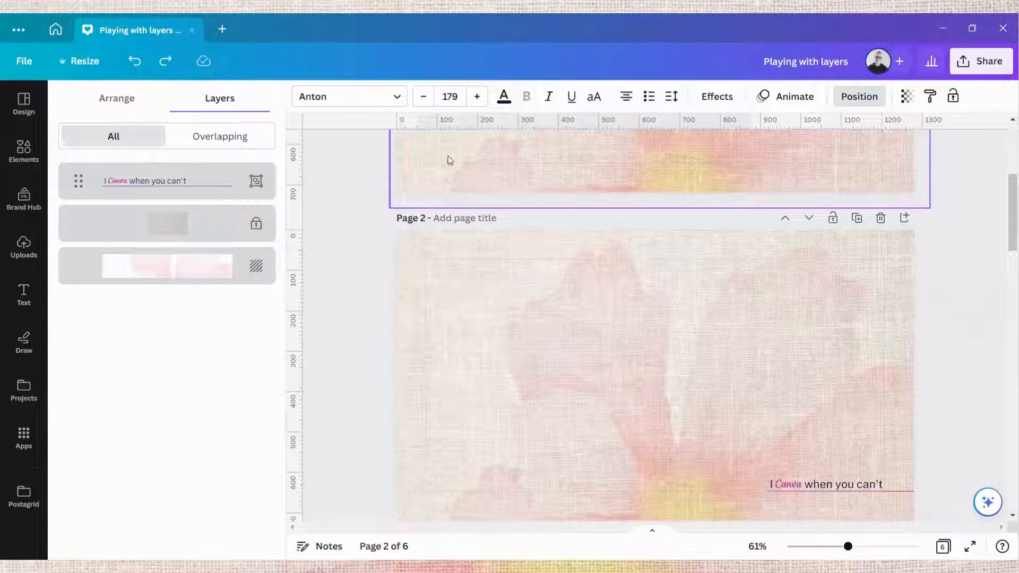
scroll(487, 189, up, 3)
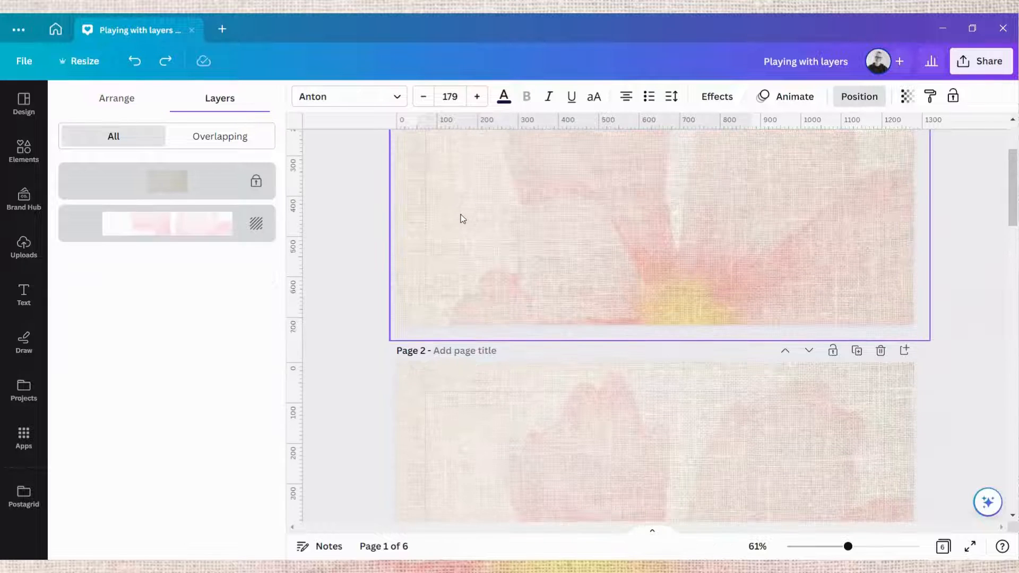
scroll(473, 232, down, 2)
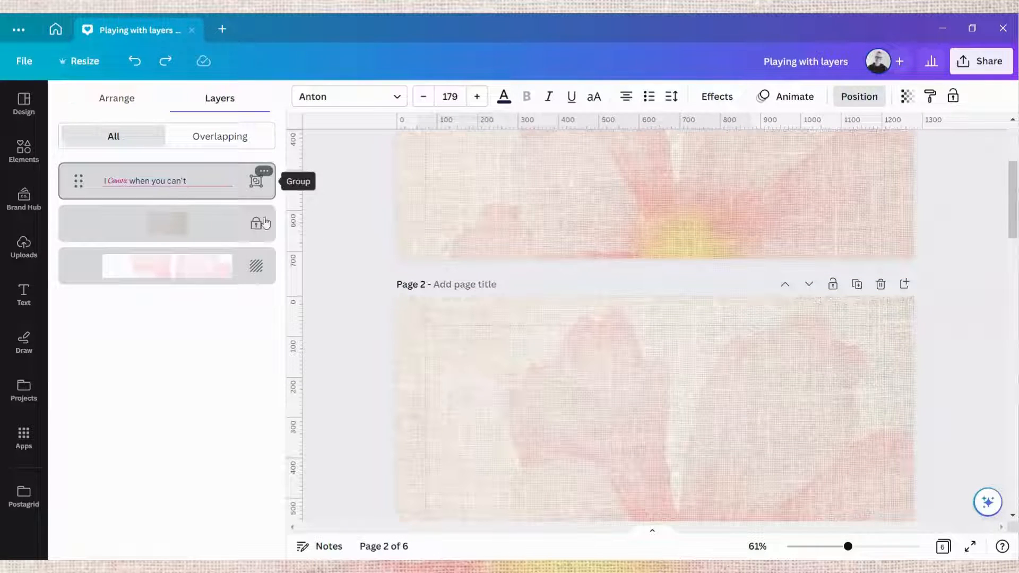
scroll(482, 335, down, 5)
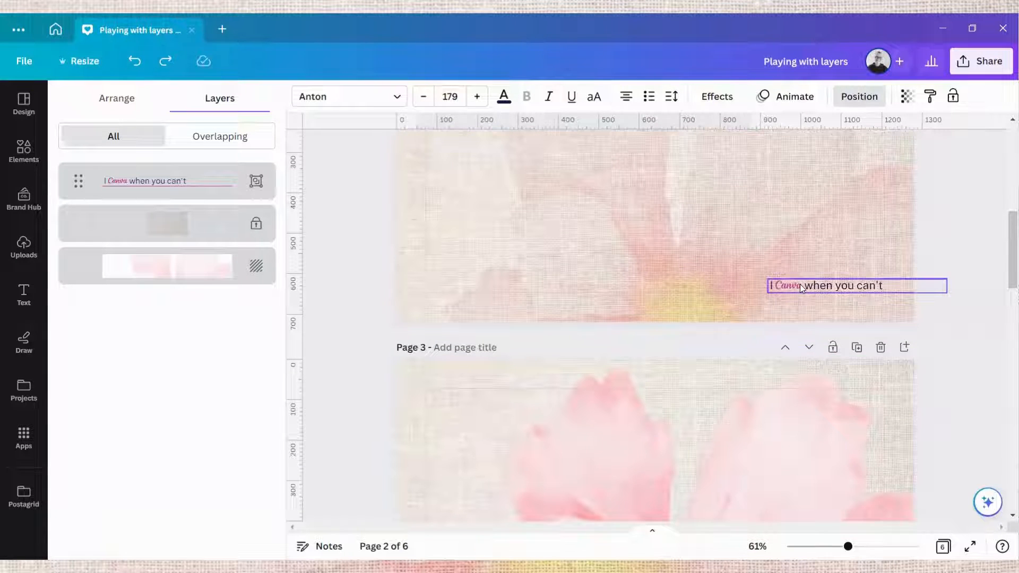
scroll(796, 307, up, 2)
scroll(796, 318, up, 2)
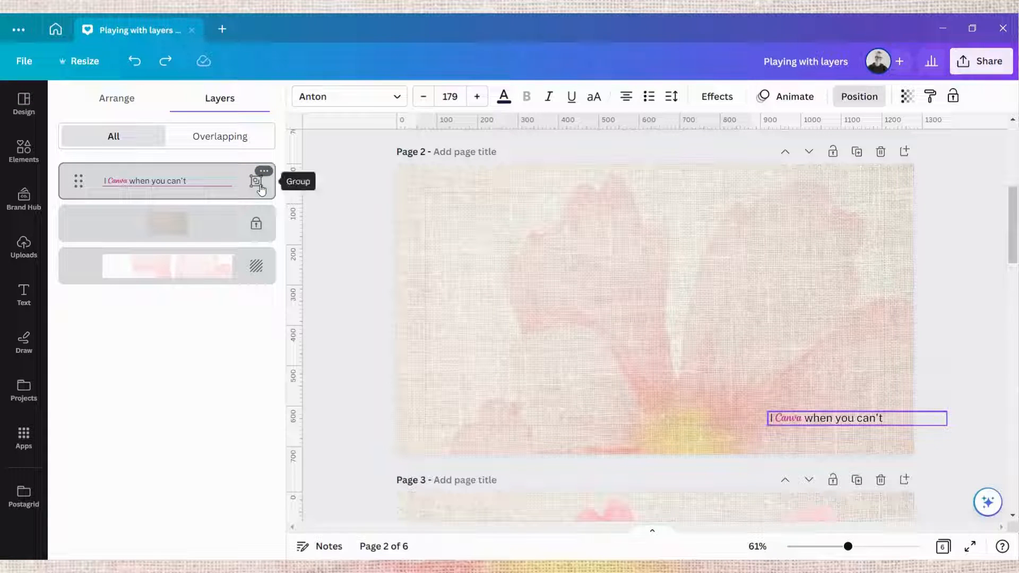
Inspect the grouped "I Canva when you can't" tagline on page 2 up close at 233% zoom
click(820, 420)
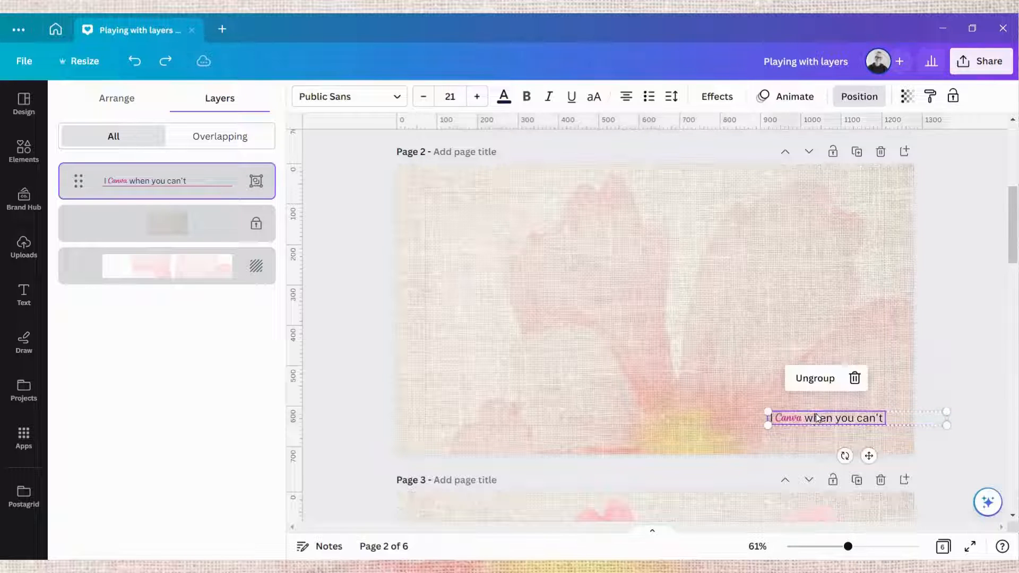
click(877, 381)
drag(848, 546, 894, 546)
drag(947, 518, 976, 515)
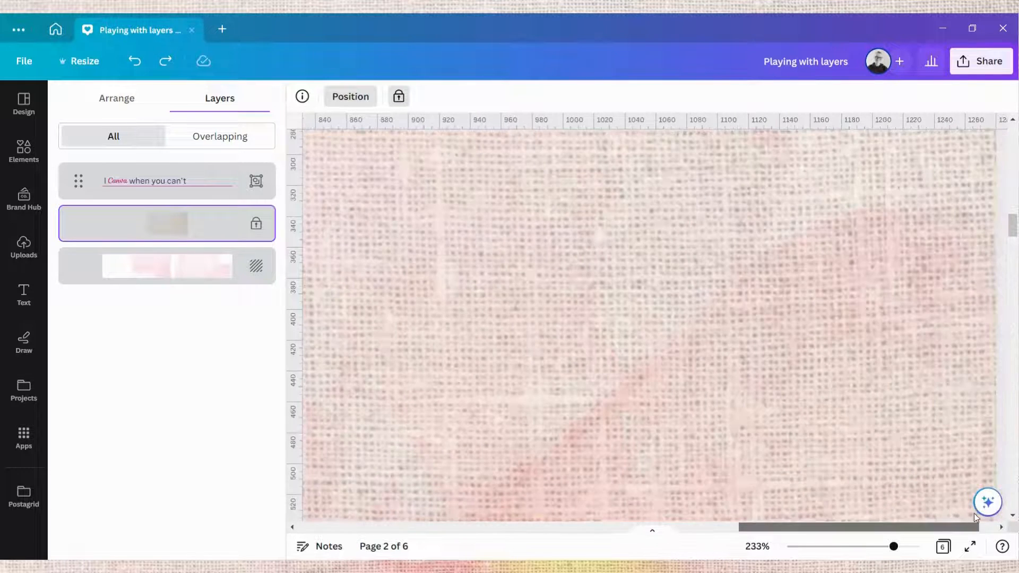
scroll(823, 396, down, 7)
scroll(644, 380, down, 1)
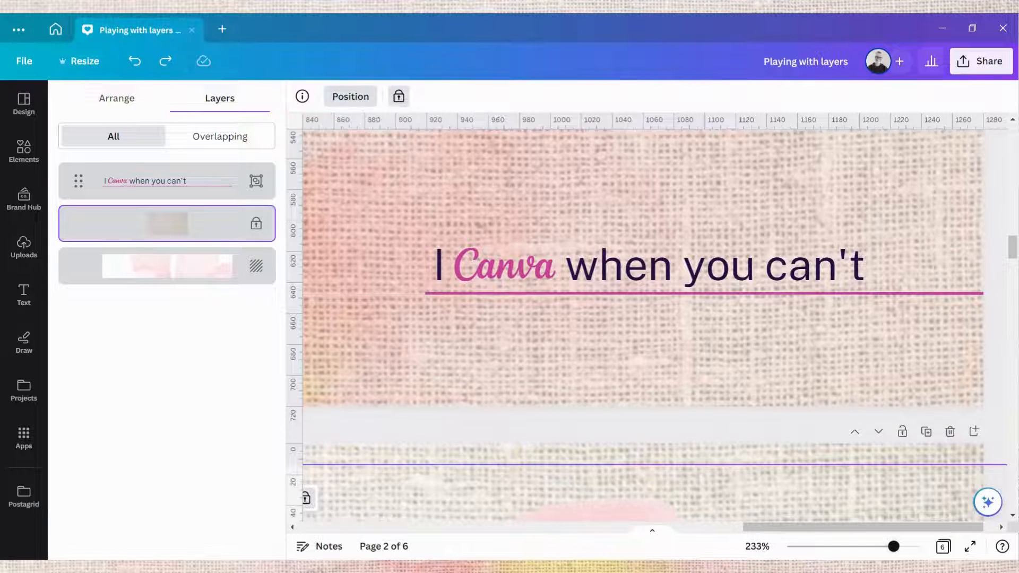
On page 3, move the "I Canva when you can't" group below the flower in the layer order
drag(894, 547, 843, 546)
scroll(667, 393, up, 3)
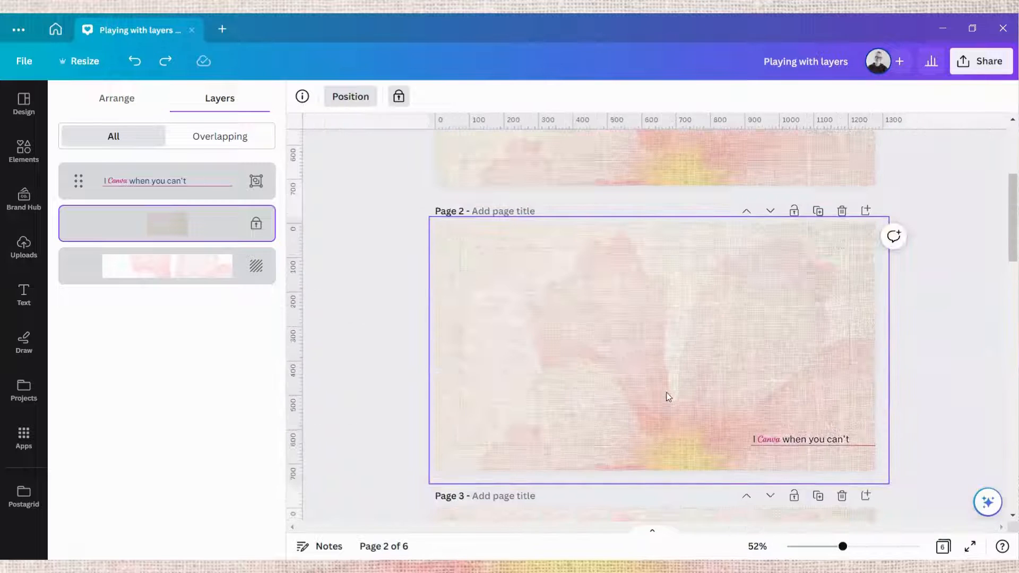
scroll(614, 330, up, 2)
scroll(619, 346, down, 4)
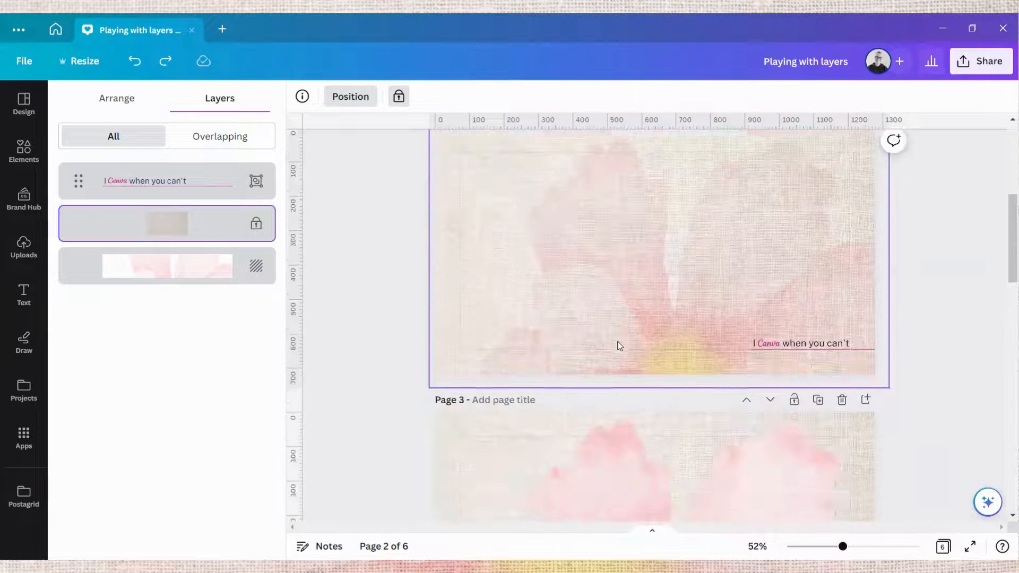
scroll(619, 346, down, 5)
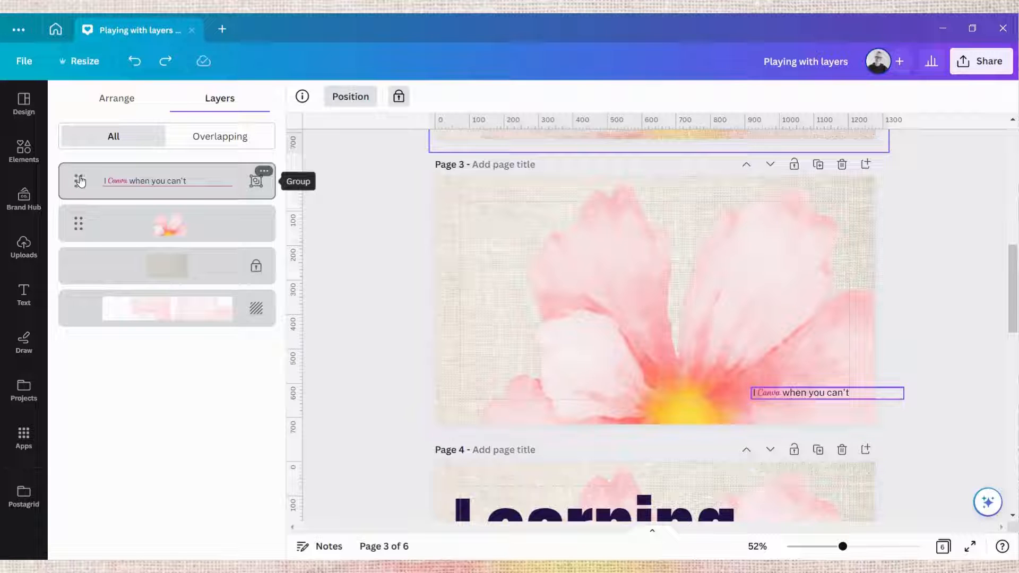
drag(80, 182, 77, 231)
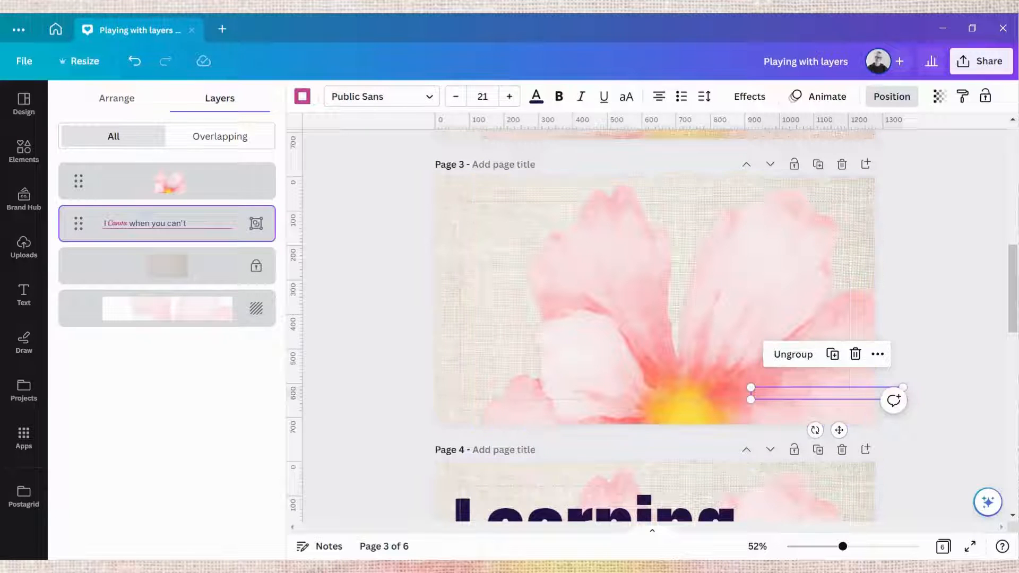
Inspect the tagline area on page 3 up close and move the flower layer back below the tagline group
drag(842, 546, 876, 546)
drag(823, 527, 954, 518)
scroll(734, 386, down, 5)
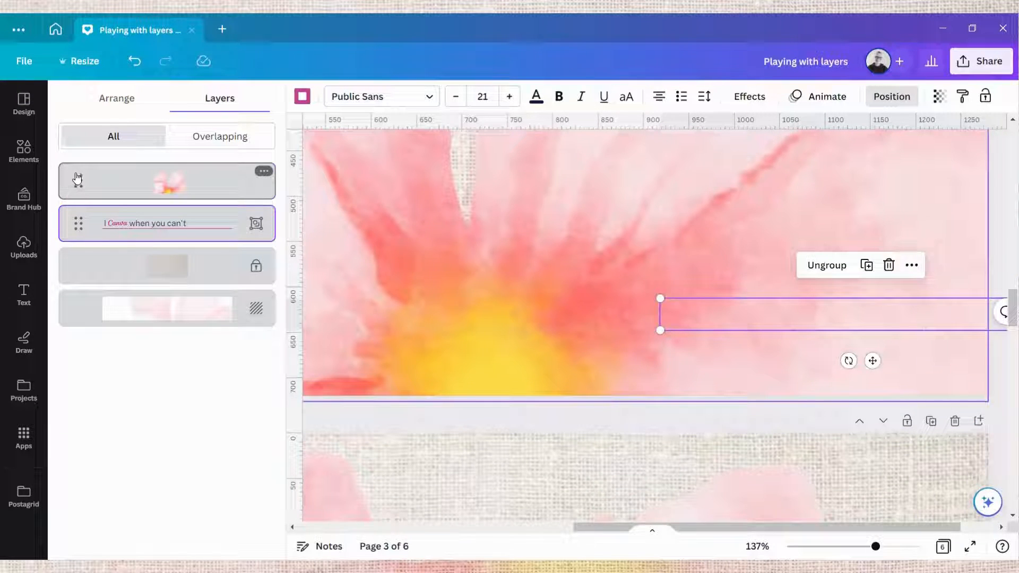
drag(78, 181, 76, 227)
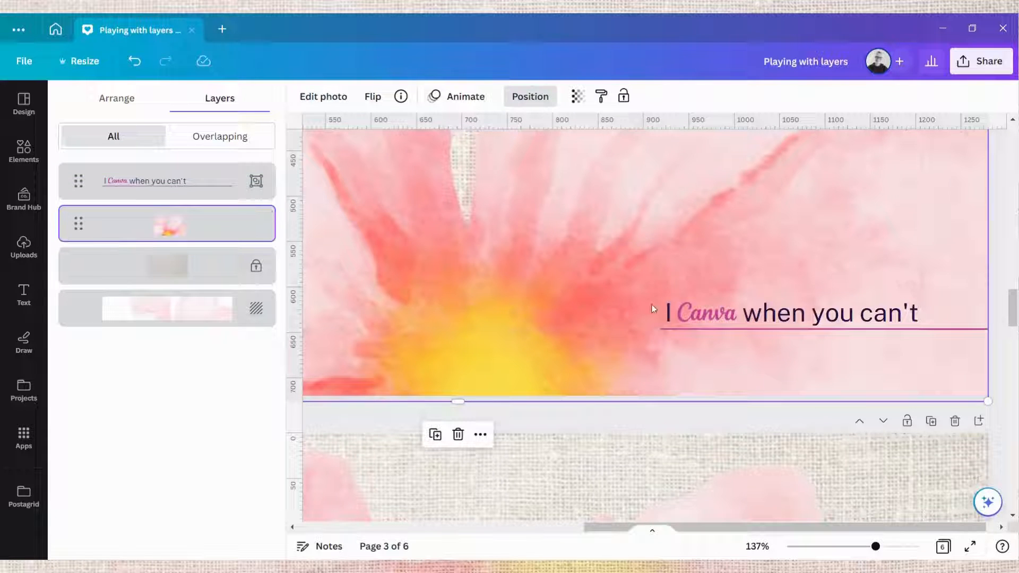
ctrl+scroll(637, 398, down, 6)
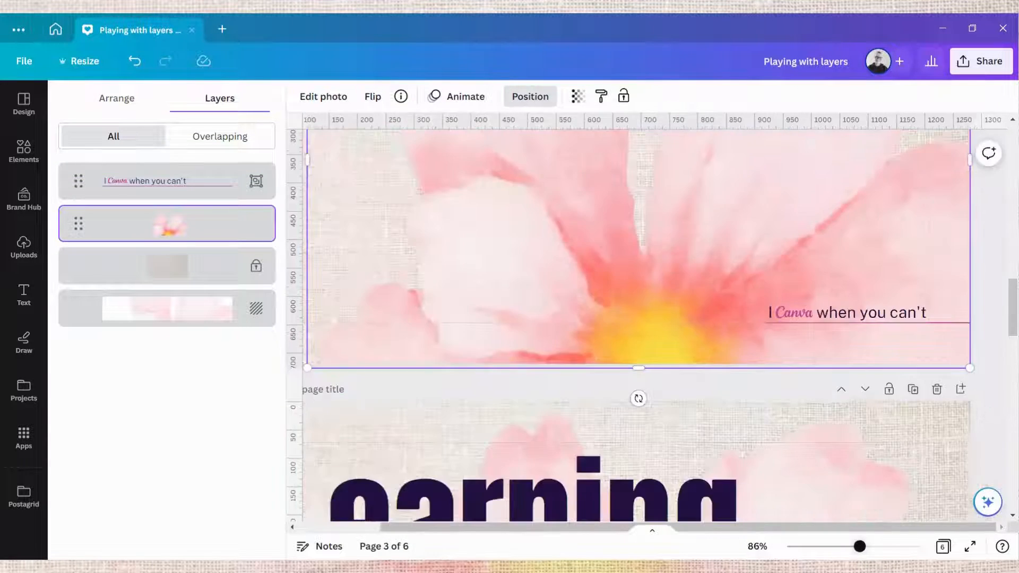
scroll(451, 321, up, 3)
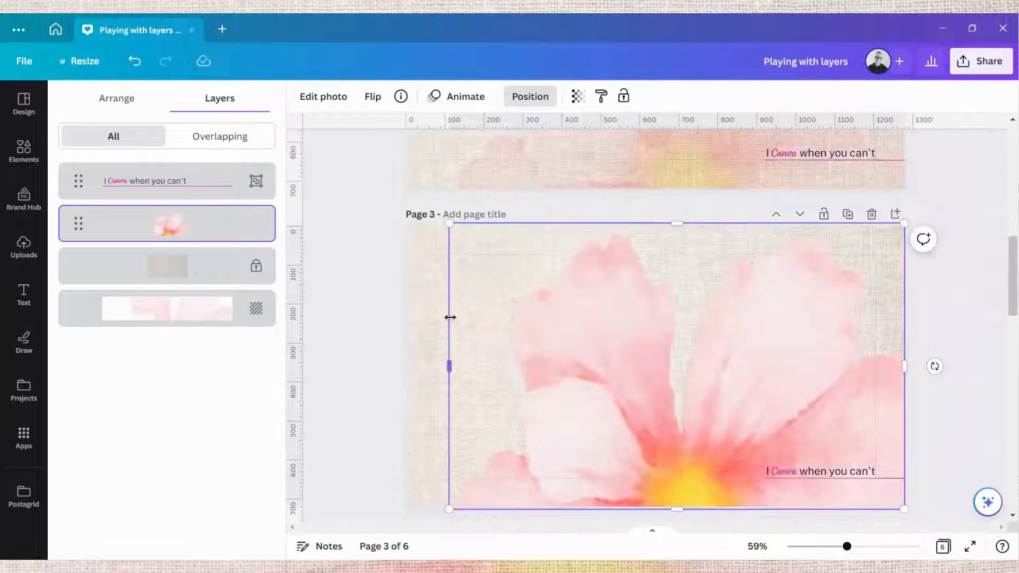
Go to page 4, examine its title and flower layers, and select the "Learning" title with the layer list shown
scroll(353, 351, down, 5)
scroll(352, 354, down, 2)
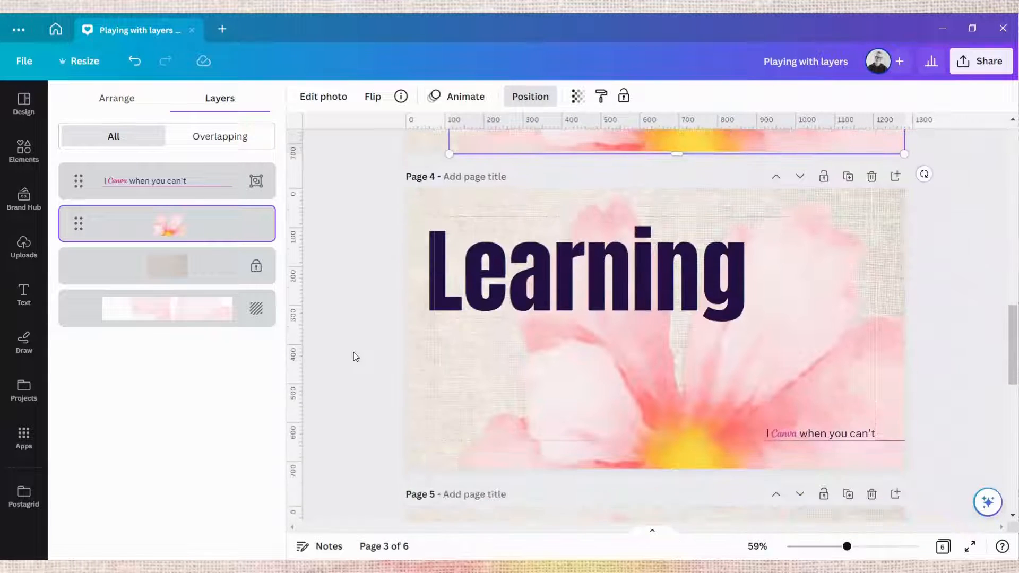
click(179, 223)
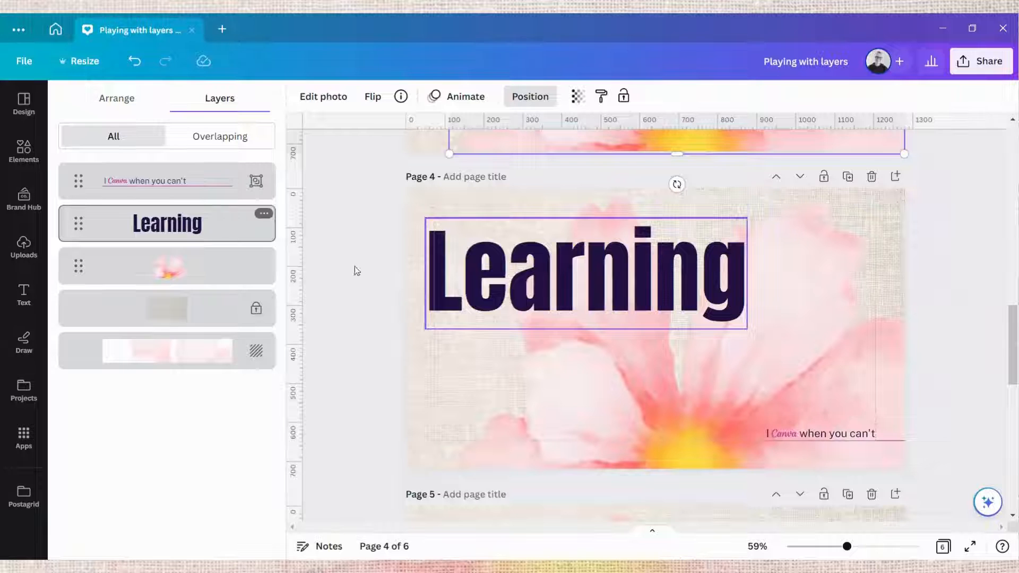
click(183, 275)
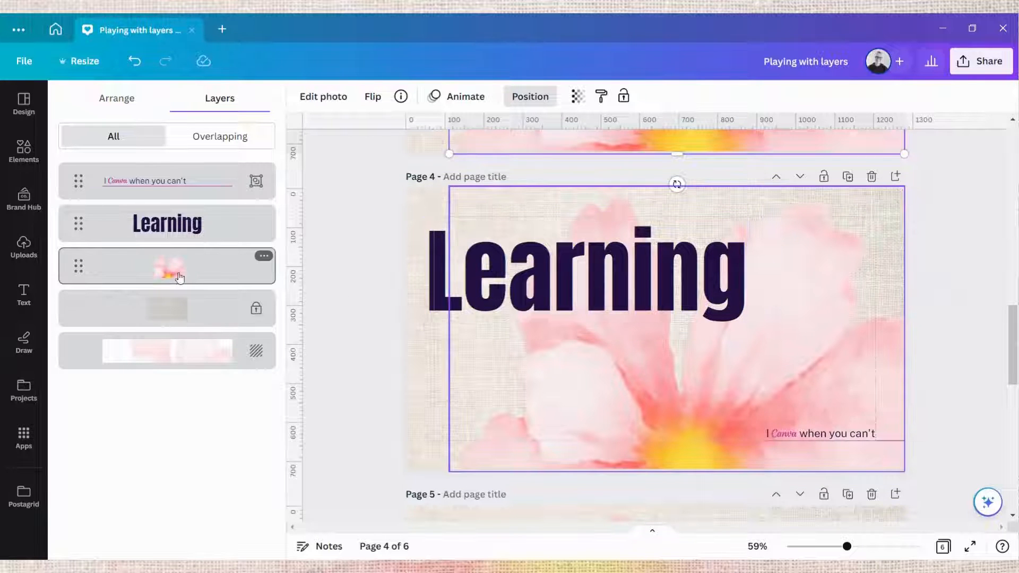
click(136, 234)
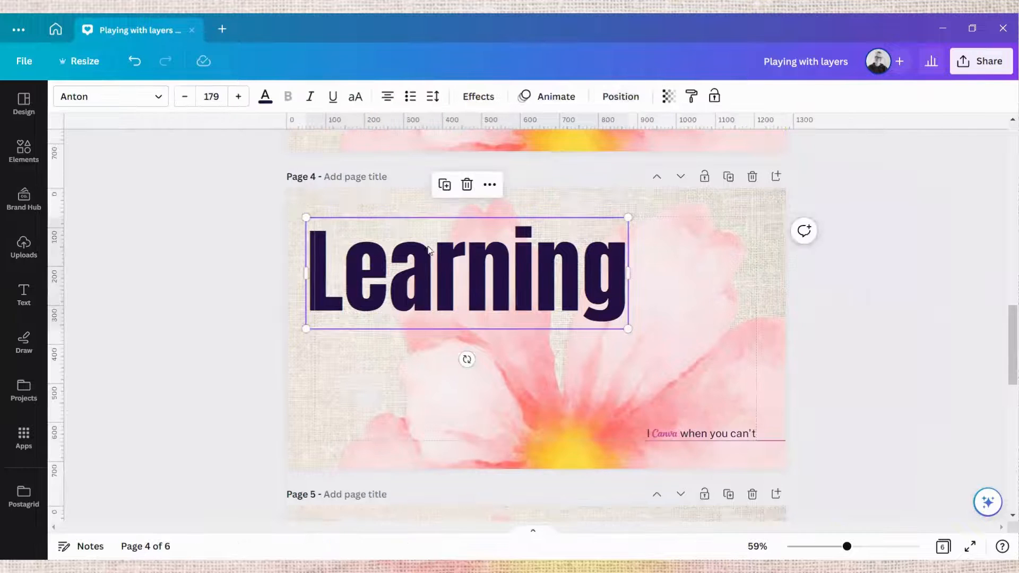
click(621, 96)
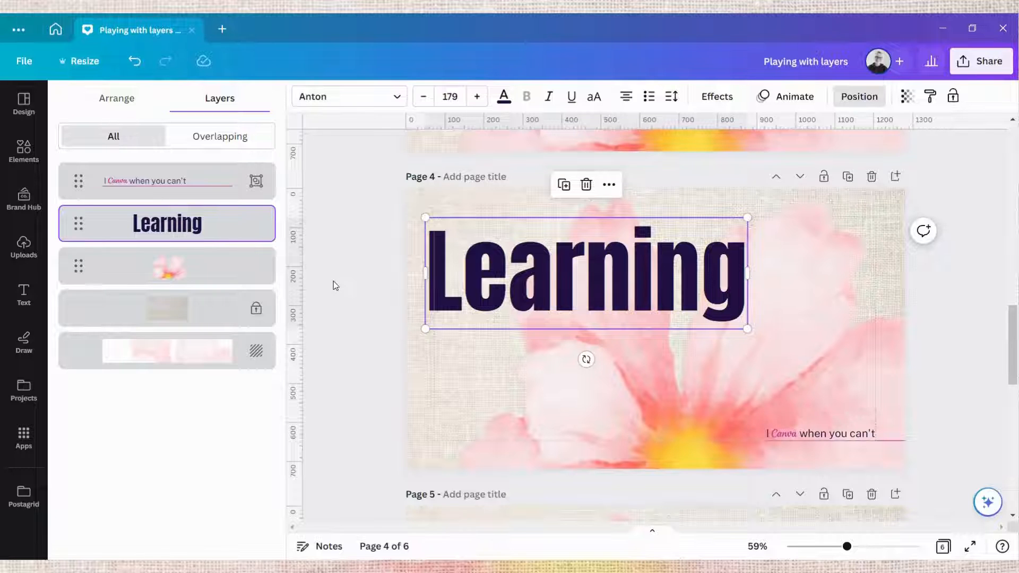
Compare the complete layer list with the overlapping-only list for the "Learning" title on page 4
click(287, 294)
click(200, 294)
click(476, 279)
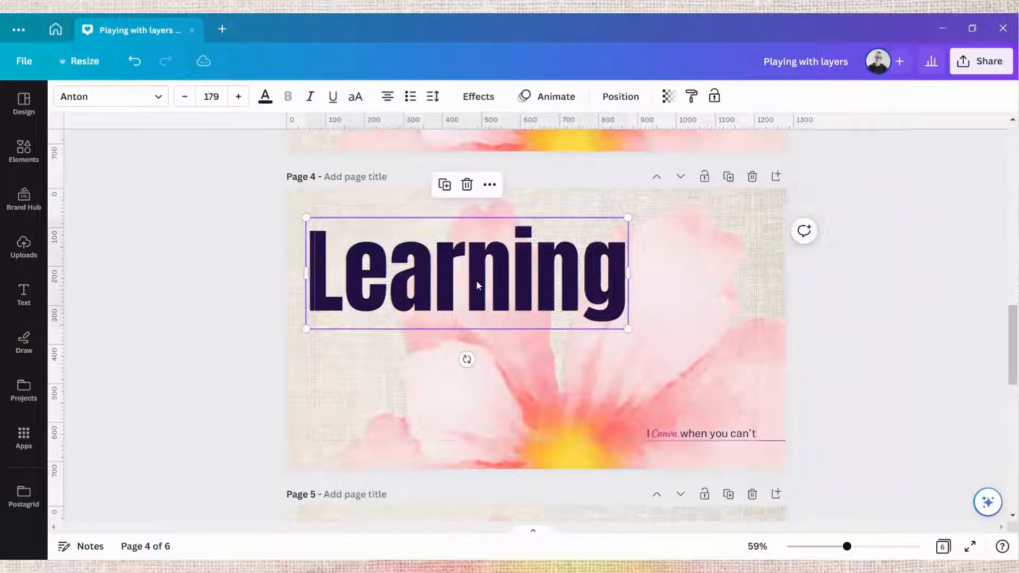
click(629, 105)
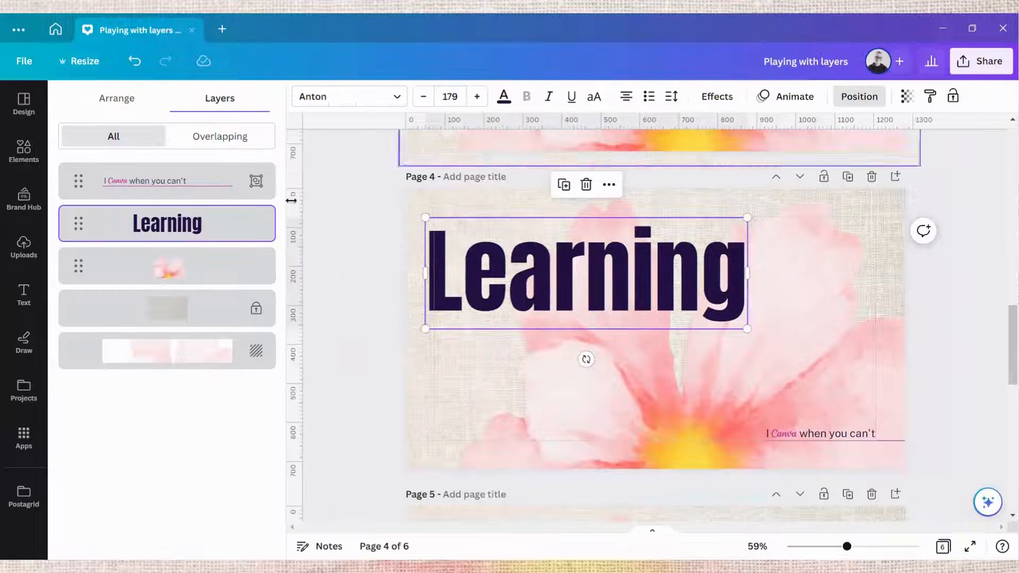
click(223, 136)
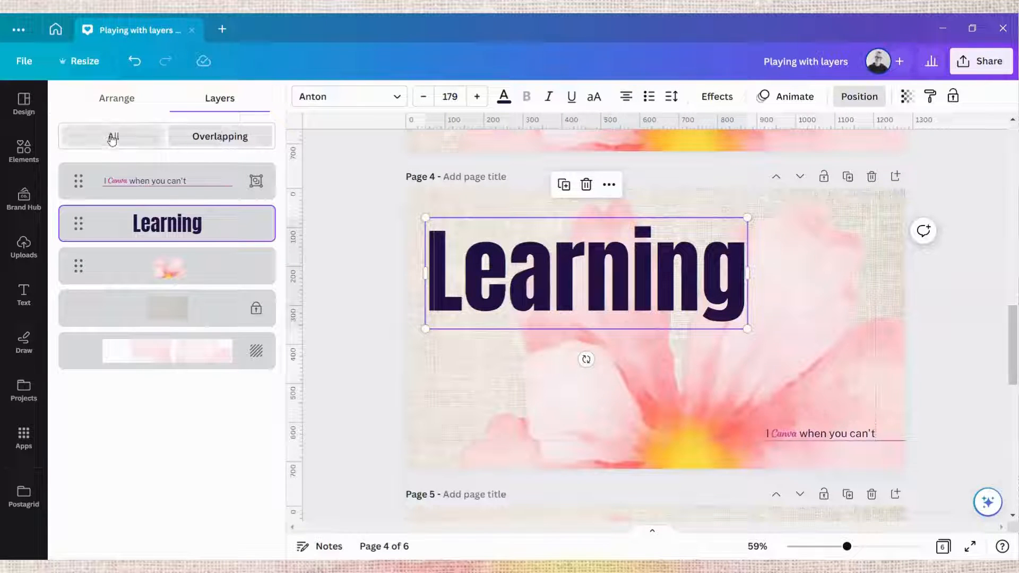
click(113, 137)
click(202, 137)
Send the "Learning" title on page 4 one level backward, behind the flower, and show the layer list again
click(105, 99)
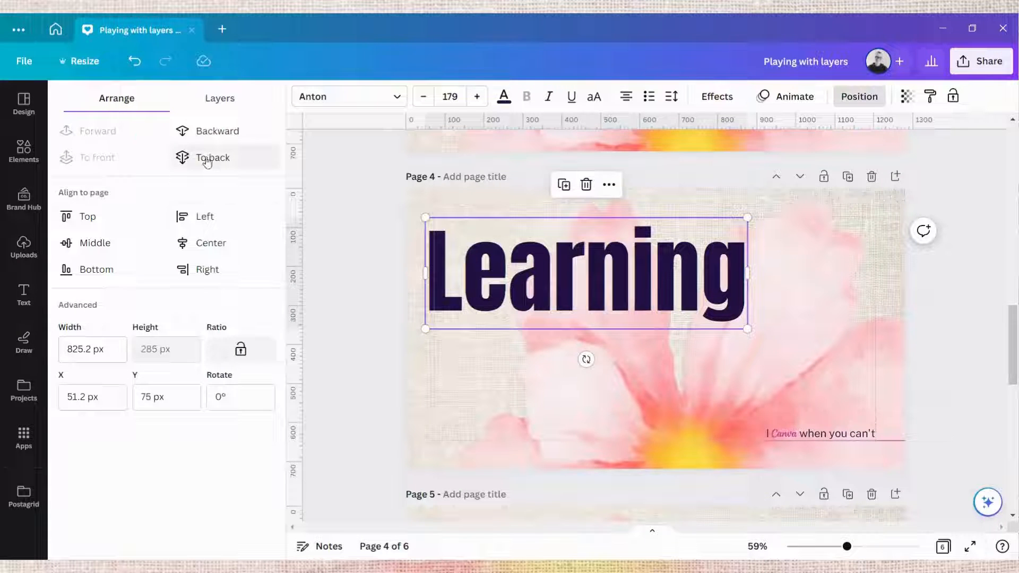
click(212, 133)
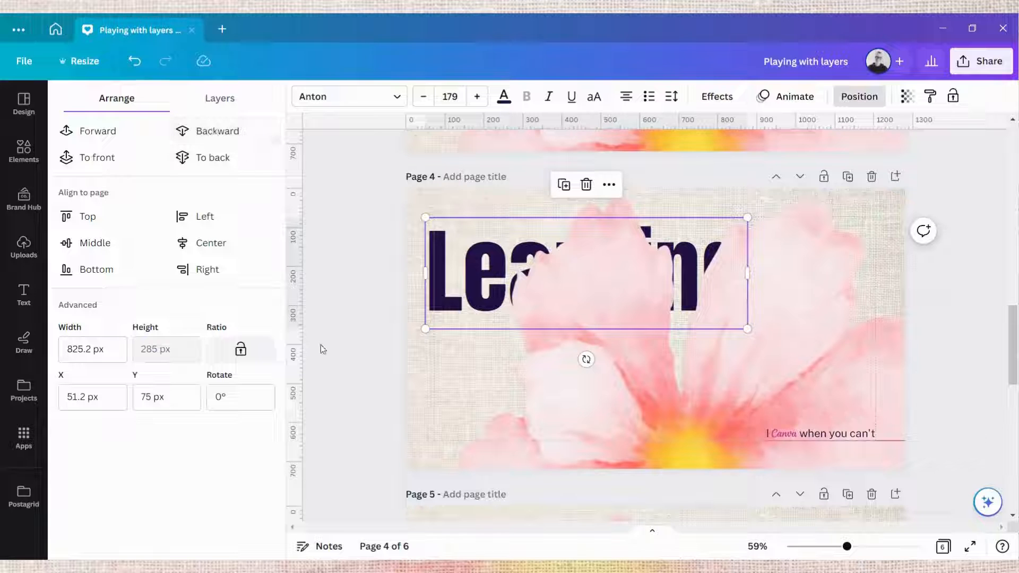
click(224, 102)
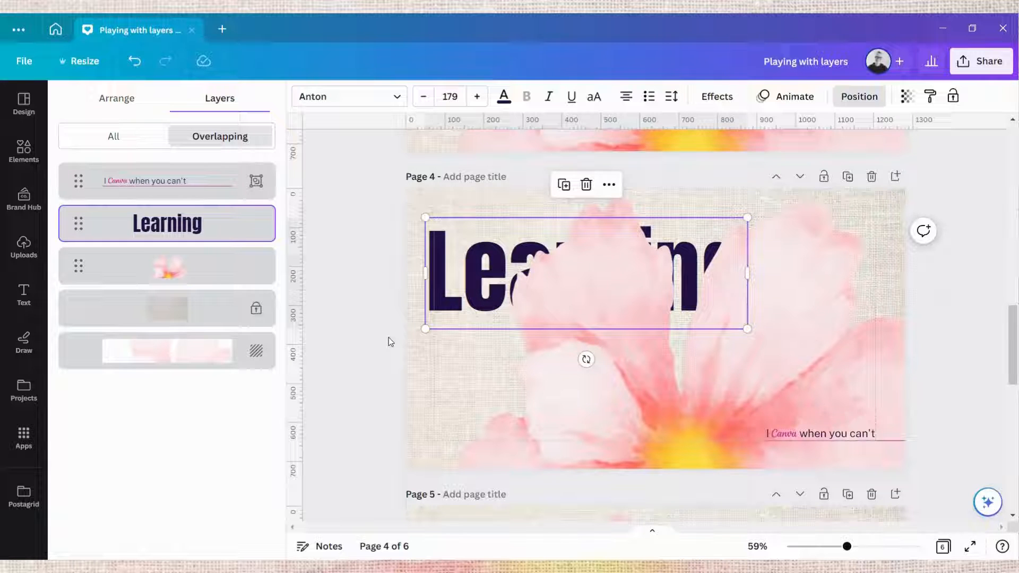
On page 5, move the hollow outlined "Learning" text exactly over the filled "Learning" title
scroll(375, 377, down, 5)
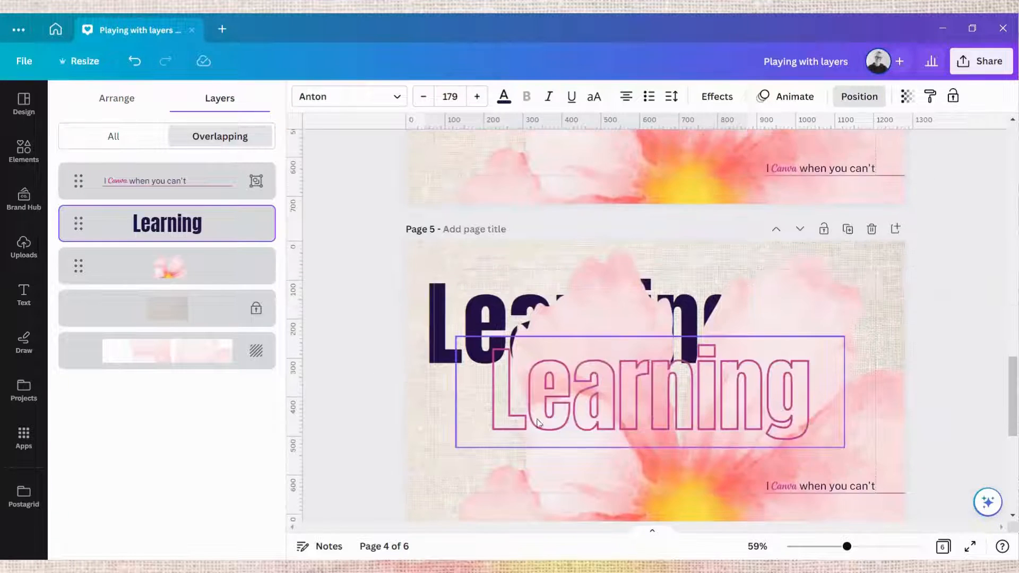
click(509, 343)
drag(508, 344, 445, 273)
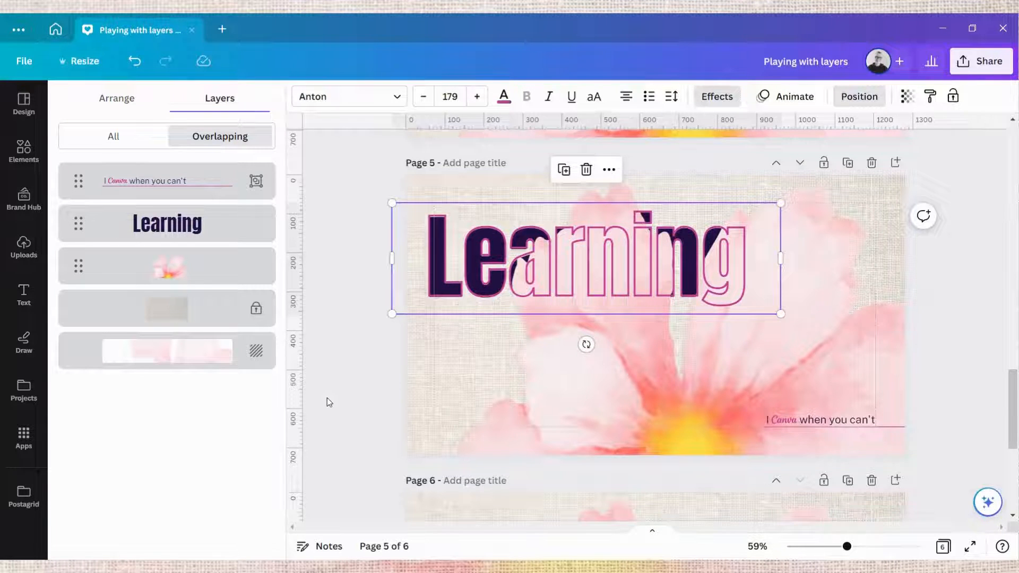
Select the "to play with layers" text on page 6 and examine its arrange options and the layer list
scroll(327, 399, down, 5)
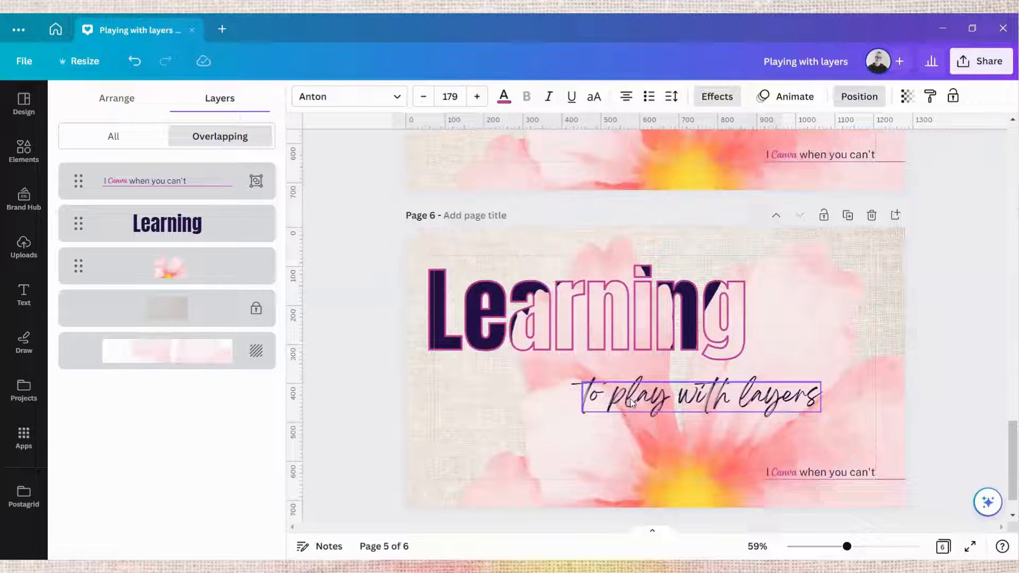
click(702, 394)
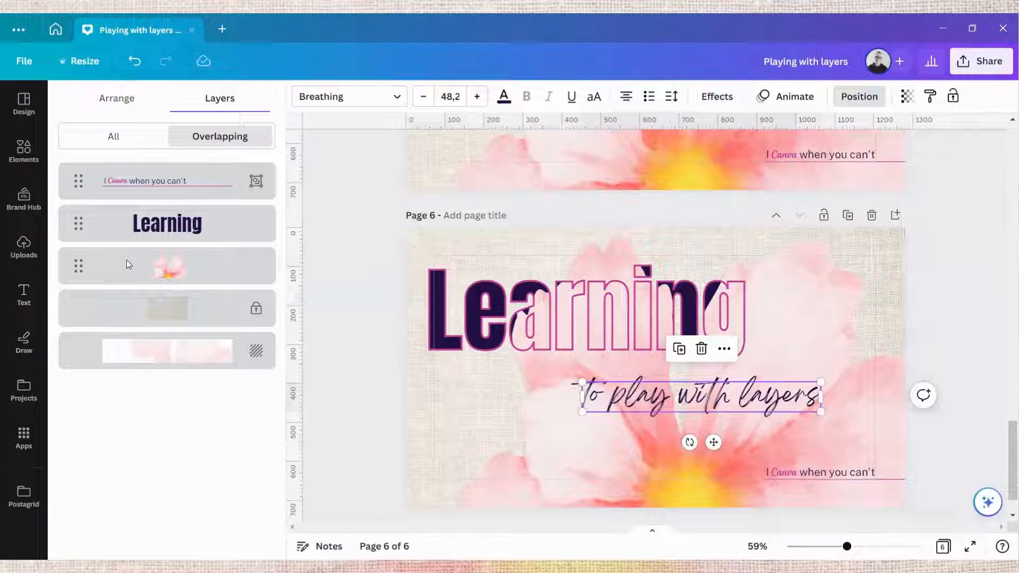
click(108, 99)
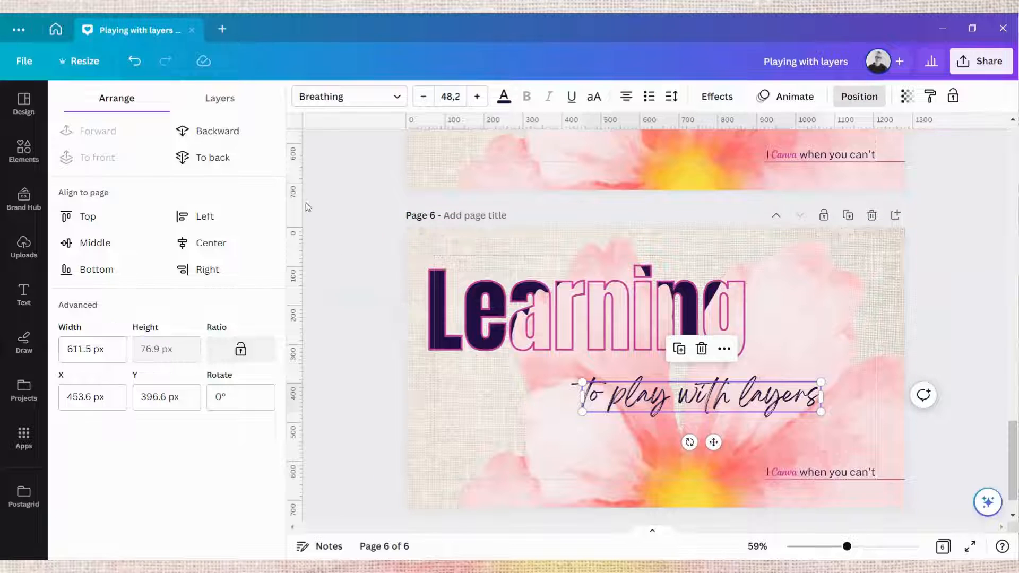
click(219, 100)
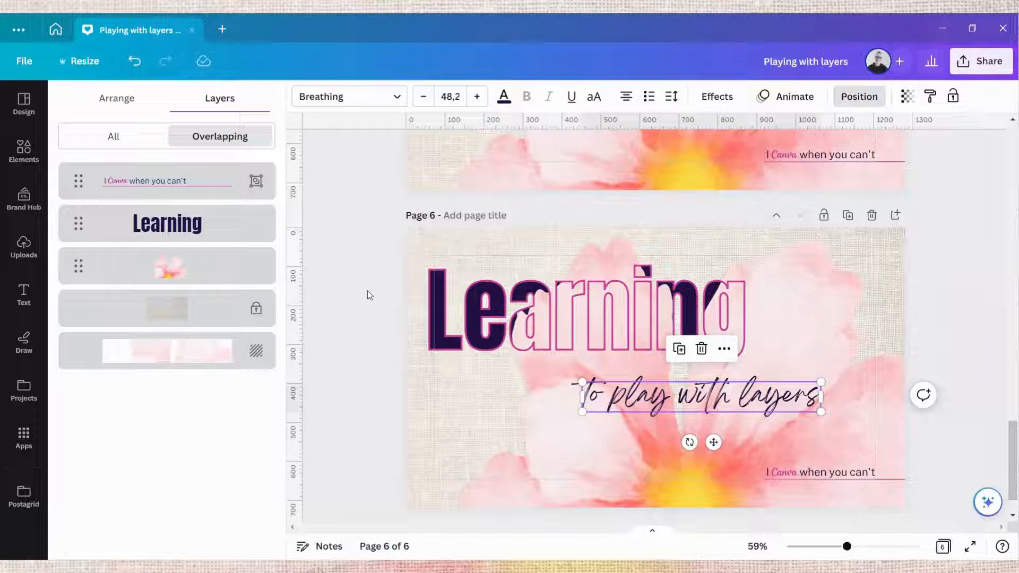
Select the filled "Learning" title beneath the outline and flower on page 6 and nudge it to the right
key(alt+1)
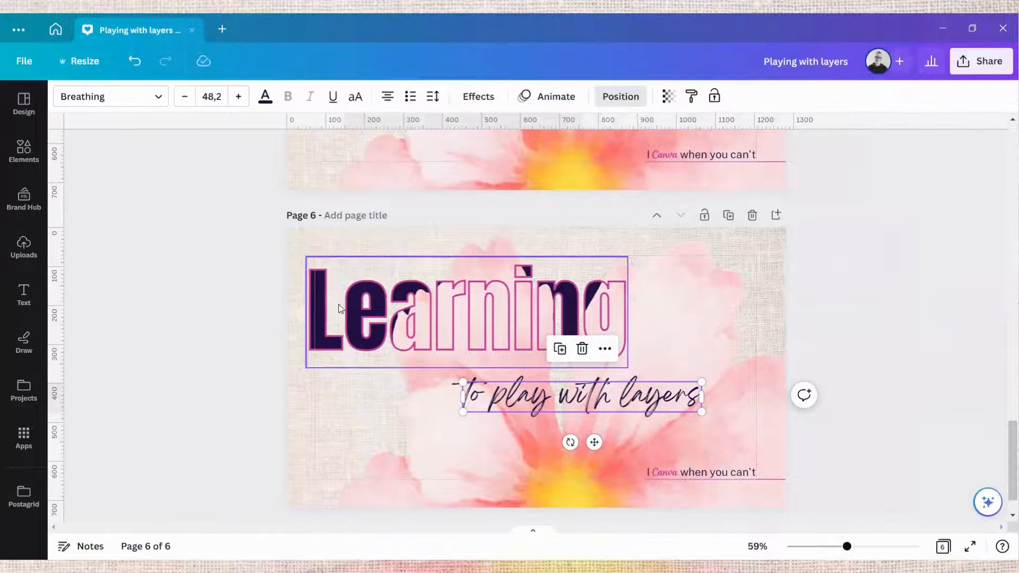
click(245, 339)
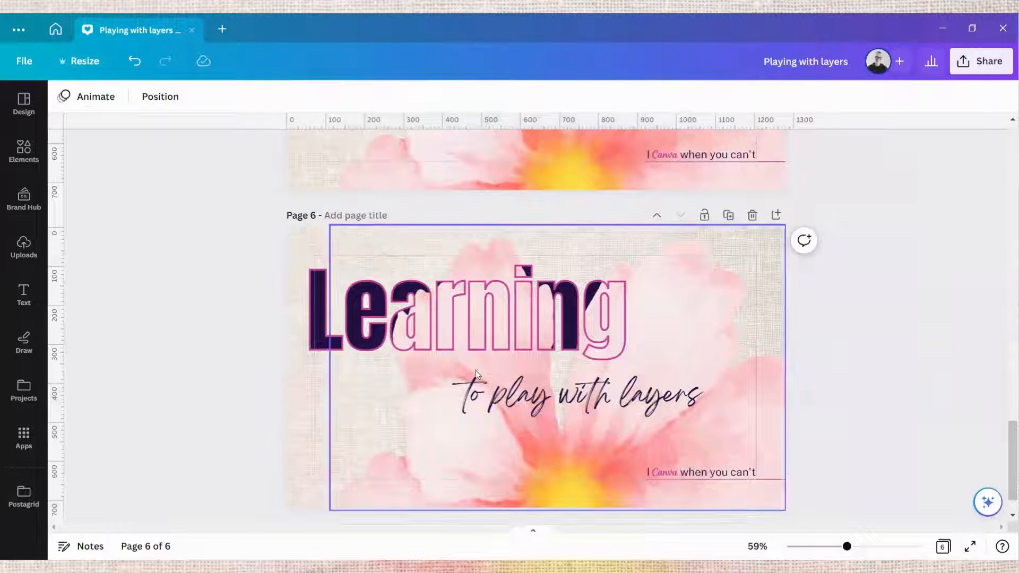
click(344, 317)
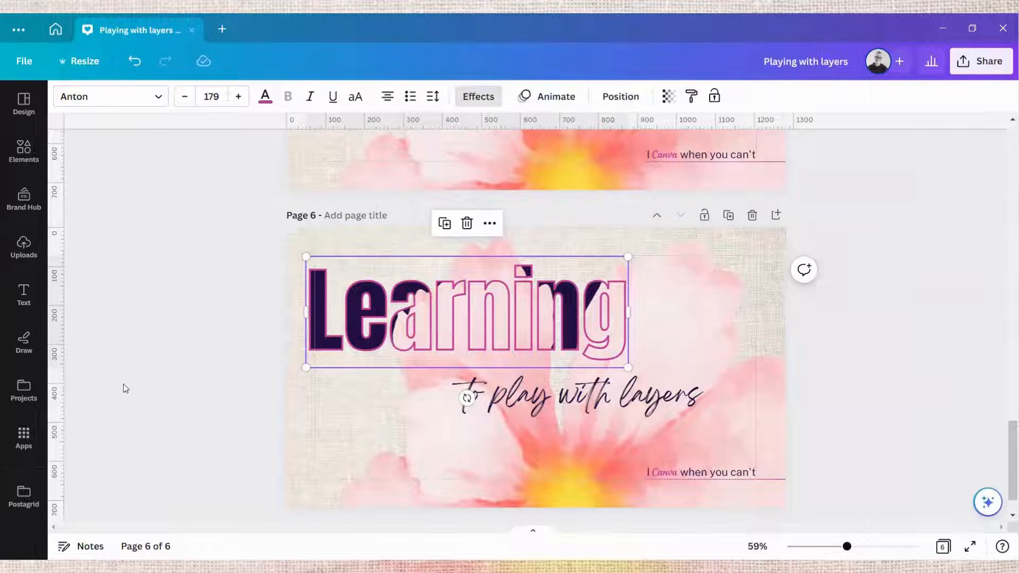
key(shift+Tab)
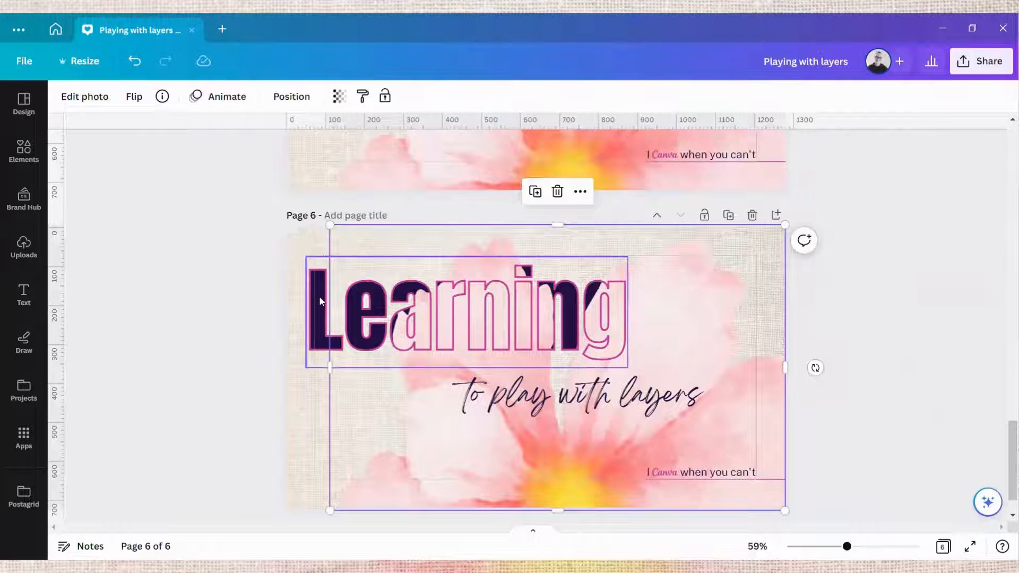
click(403, 305)
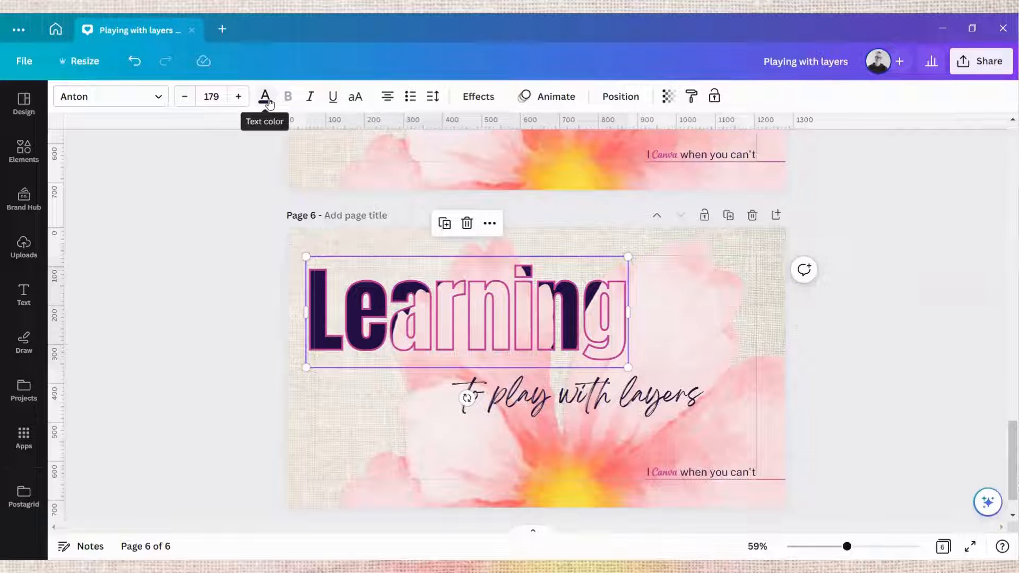
click(205, 339)
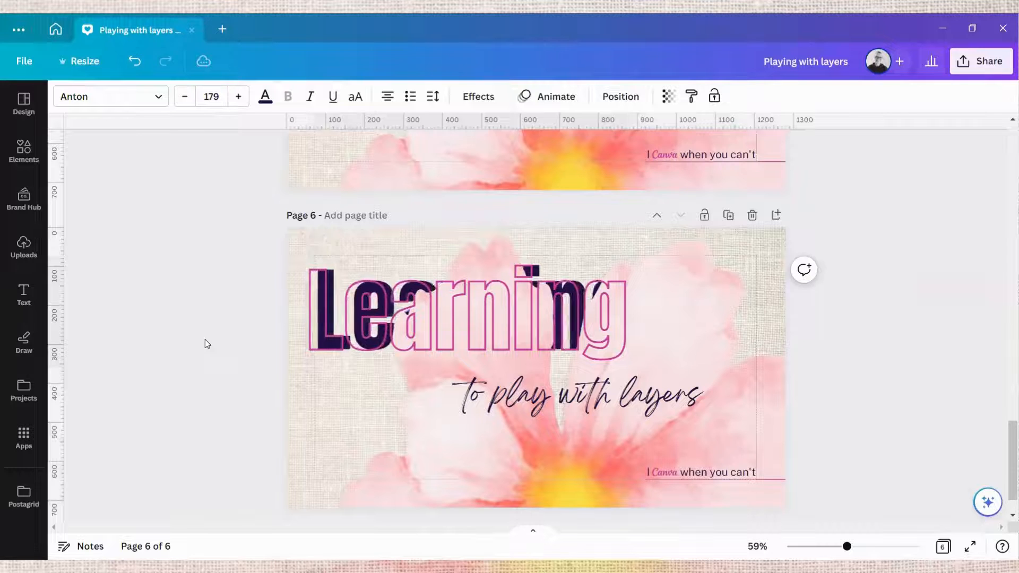
key(Right)
key(Right)
key(Right)
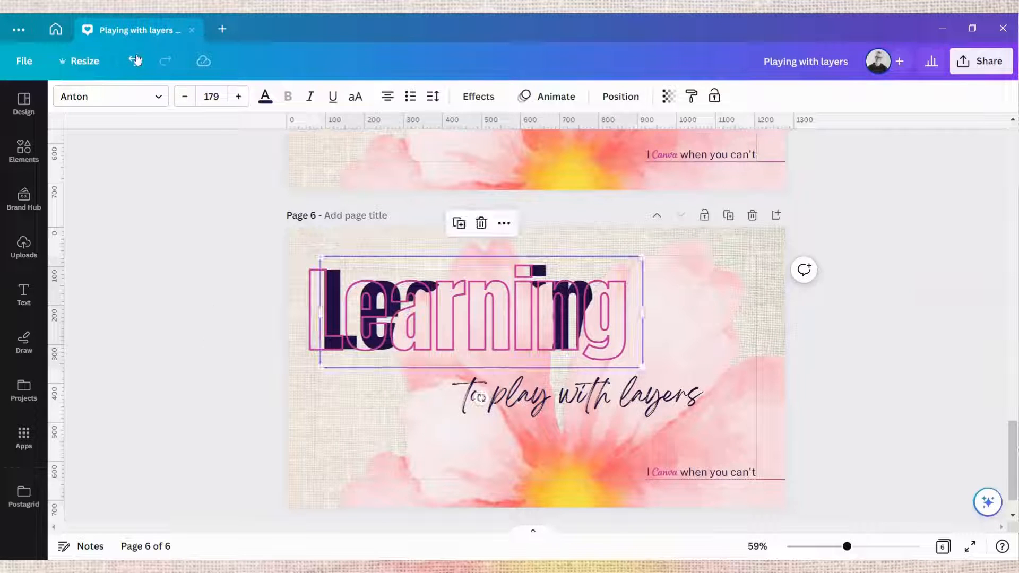
Undo the last few nudges of the filled "Learning" title on page 6
click(133, 60)
click(135, 63)
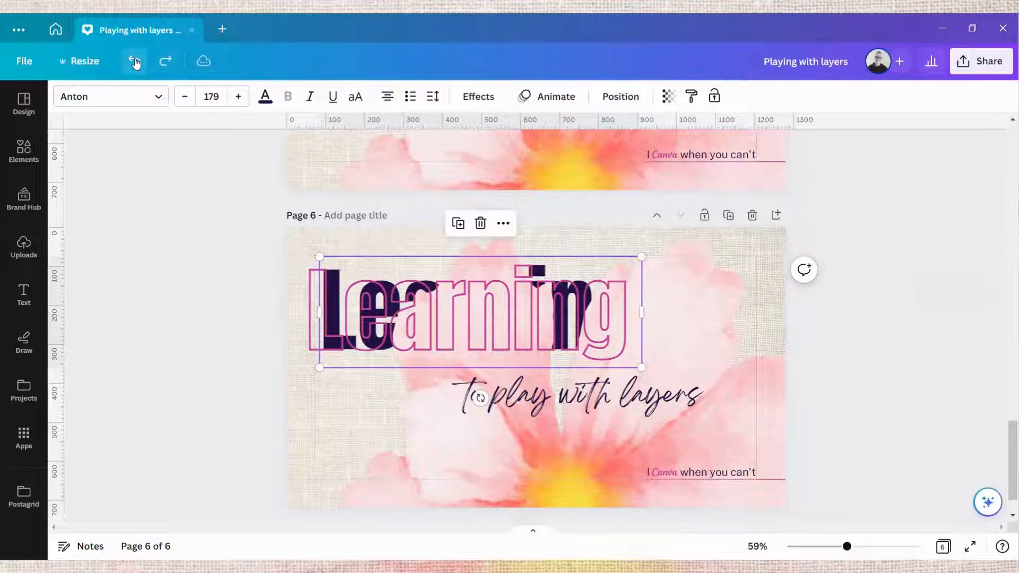
click(136, 63)
click(136, 63)
click(136, 63)
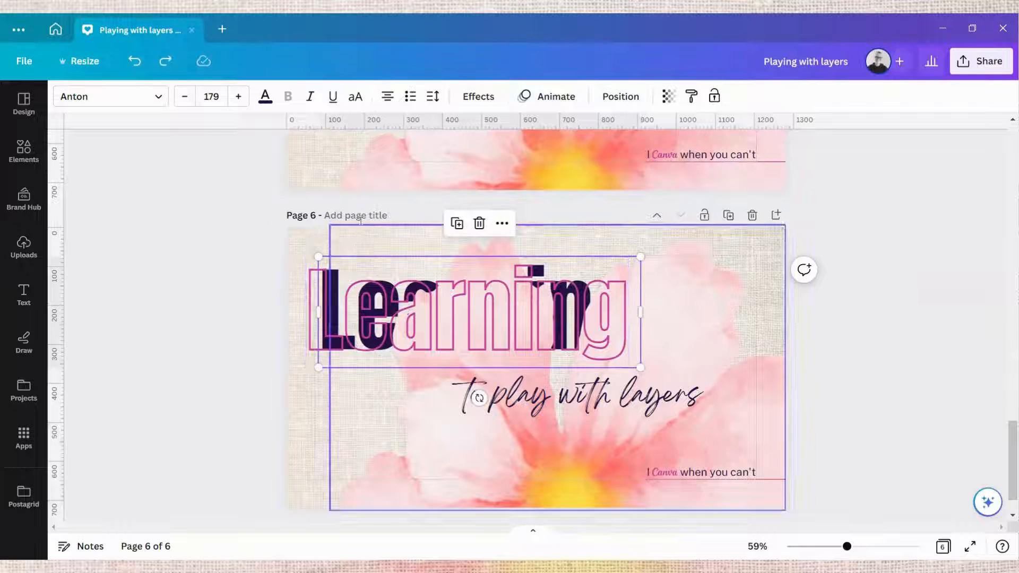
Select the filled "Learning" title through the outline and nudge it left until it aligns with the outline, then deselect it
click(219, 292)
click(344, 286)
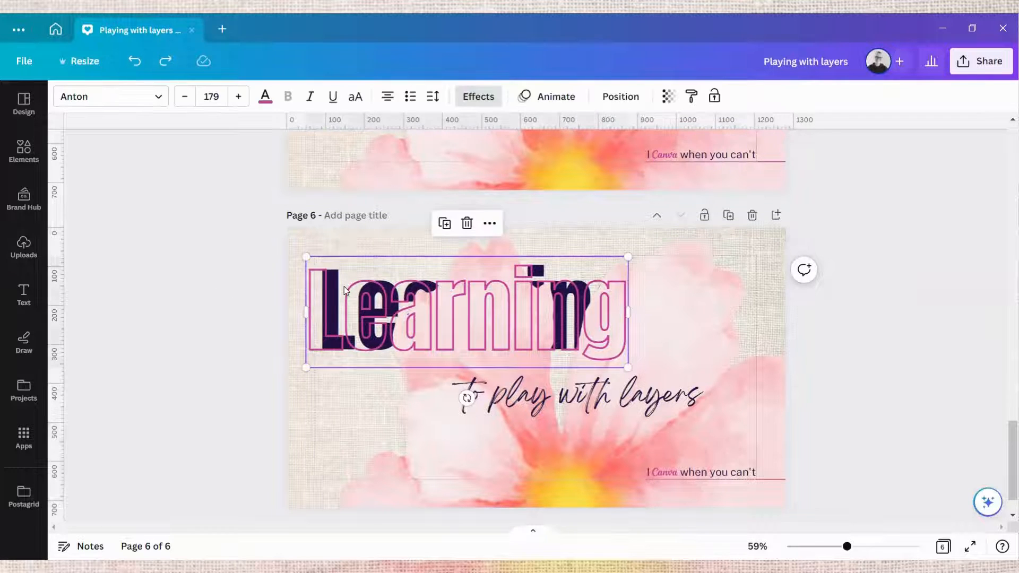
ctrl+click(344, 286)
ctrl+click(344, 286)
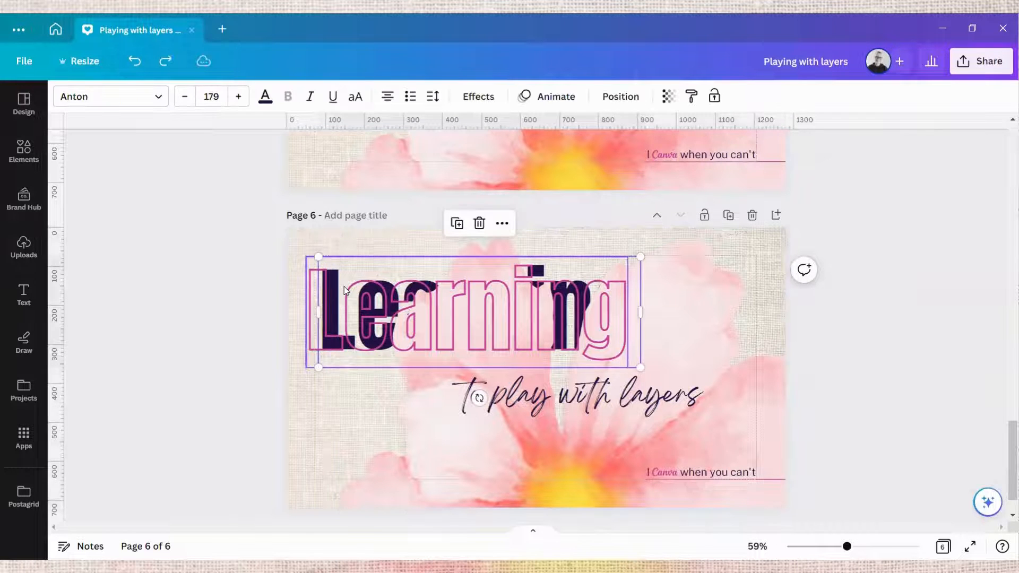
key(Left)
key(Left)
key(Left)
key(Left)
key(Left)
key(Left)
key(Left)
key(Left)
key(Left)
key(Left)
key(Left)
key(Left)
key(Left)
key(Left)
key(Left)
key(Left)
key(Left)
key(Left)
key(Left)
key(Left)
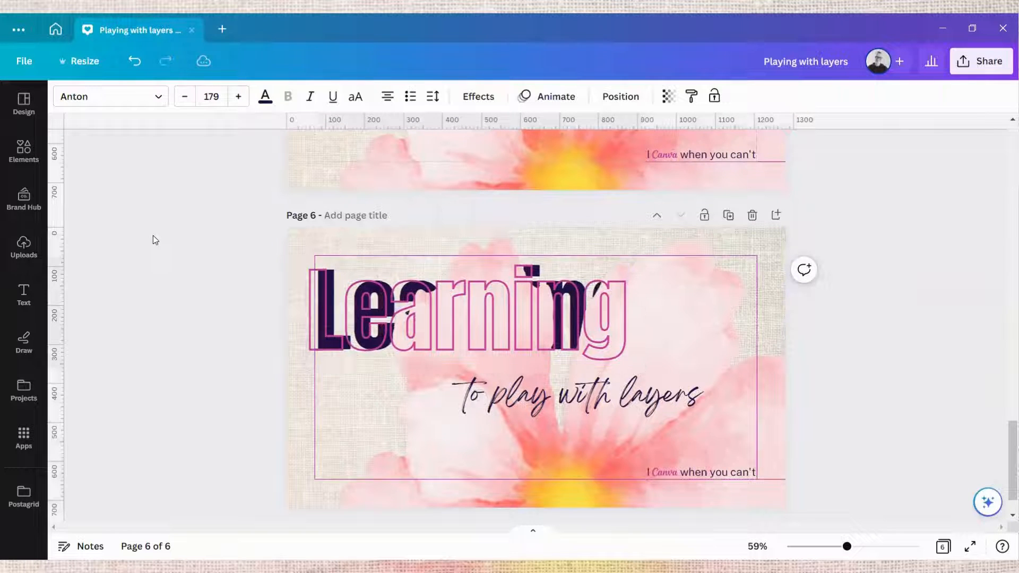
key(Left)
key(Left)
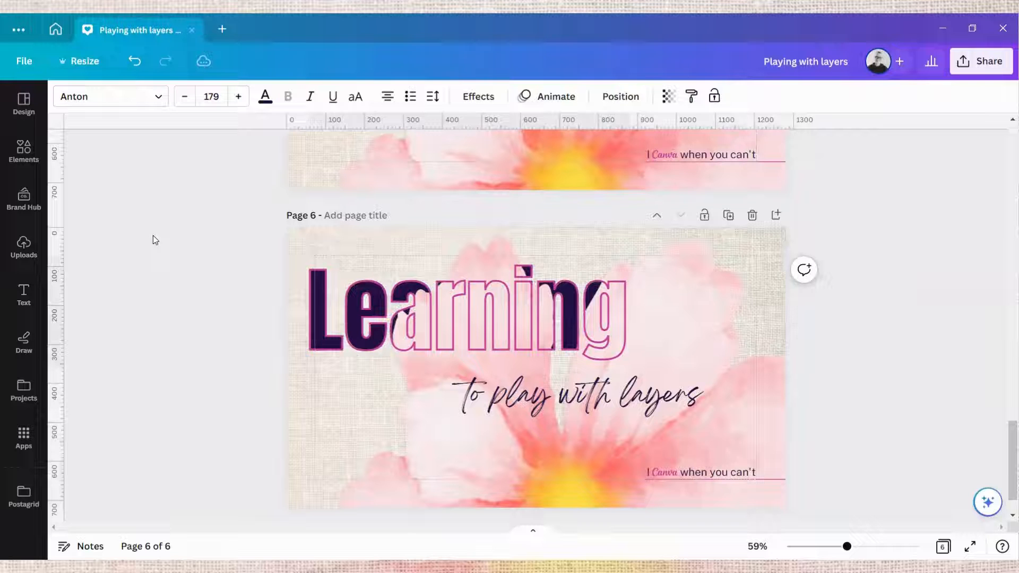
key(Left)
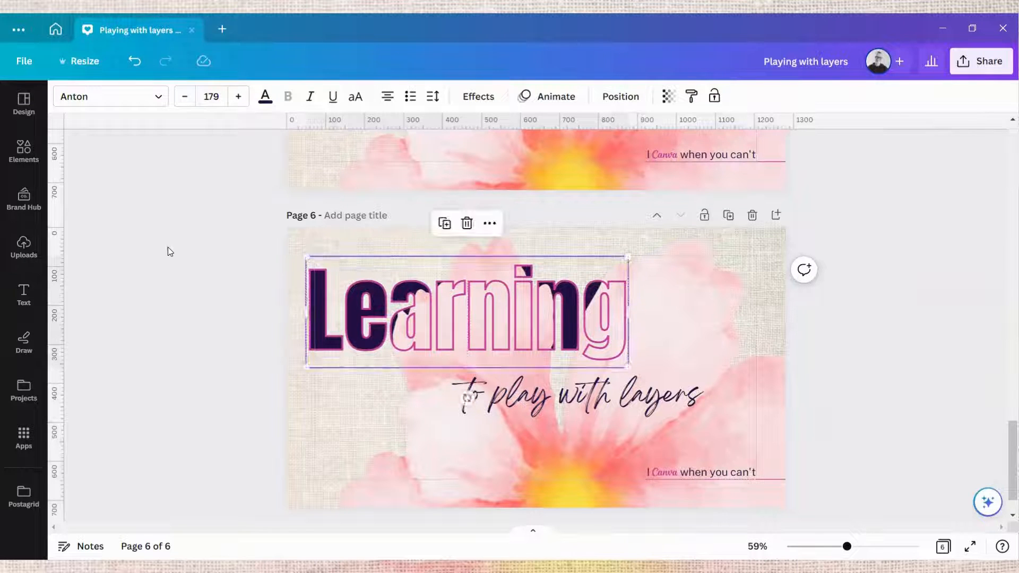
click(168, 247)
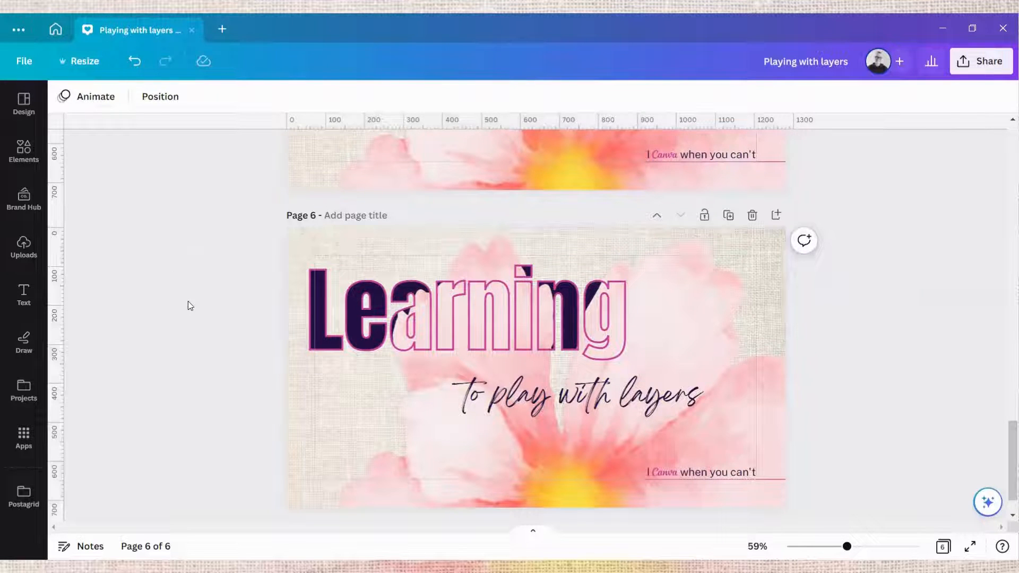
Move the outlined "Learning" layer from the top of the layer order to directly beneath the filled "Learning" layer
click(350, 316)
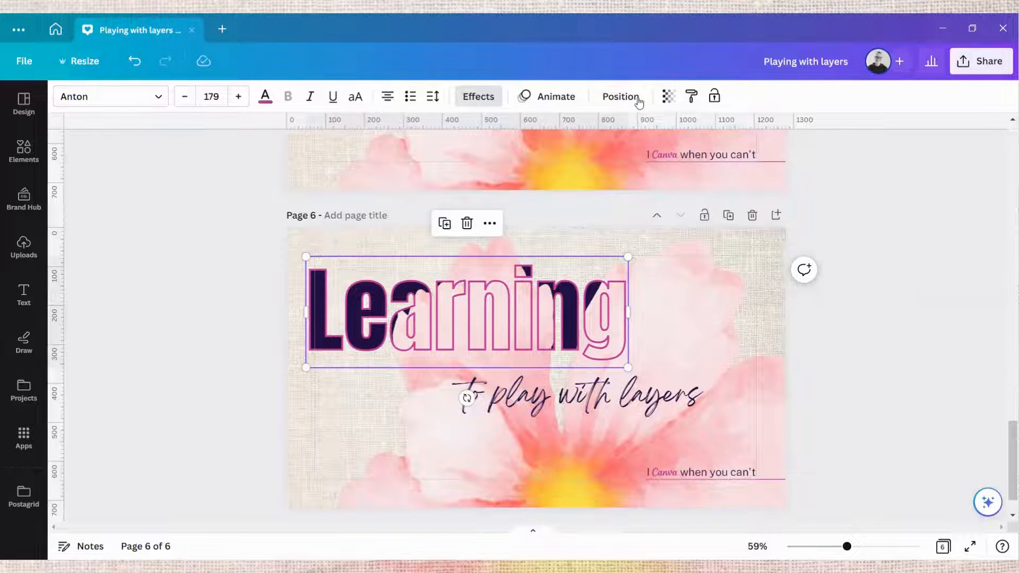
click(621, 96)
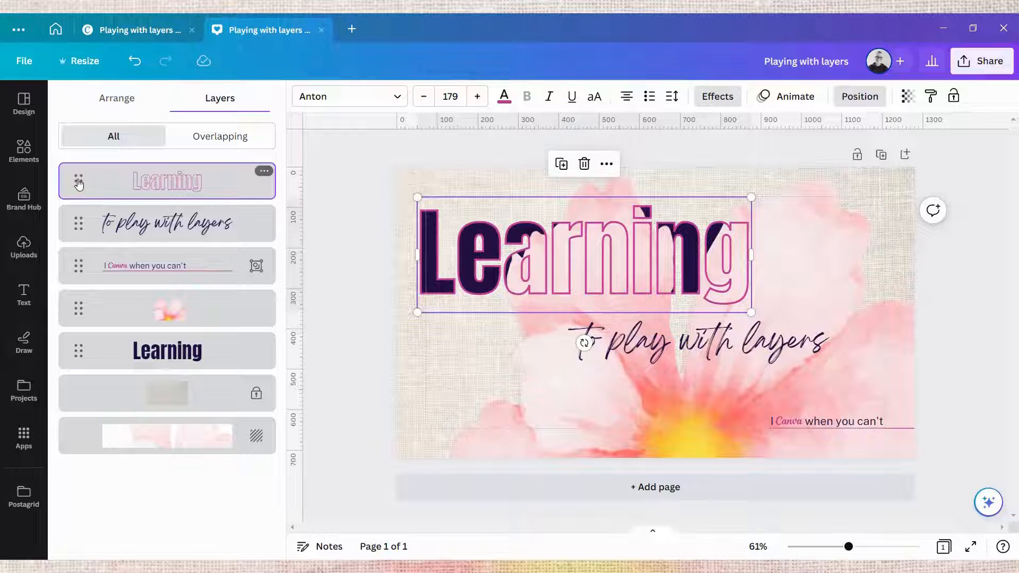
drag(78, 183, 81, 373)
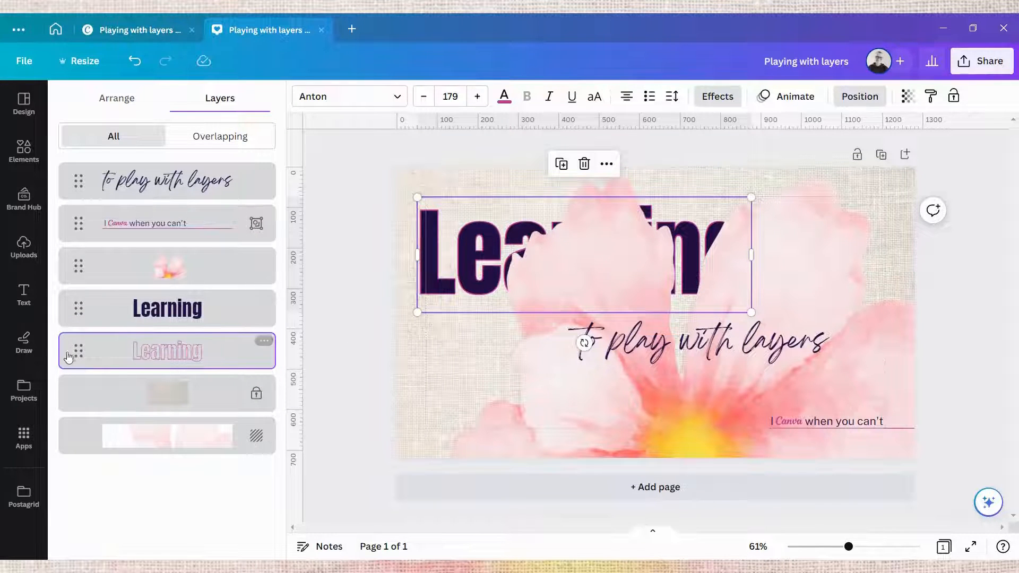
Bring the outlined "Learning" layer back up the stack and place the "to play with layers" text directly below it
drag(78, 351, 78, 155)
drag(78, 350, 79, 222)
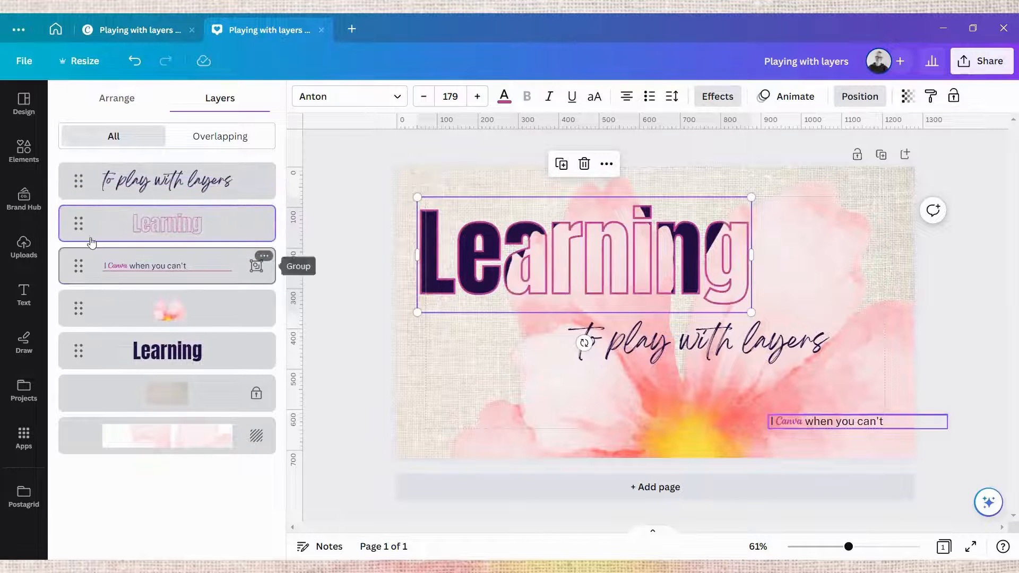
drag(75, 175, 86, 230)
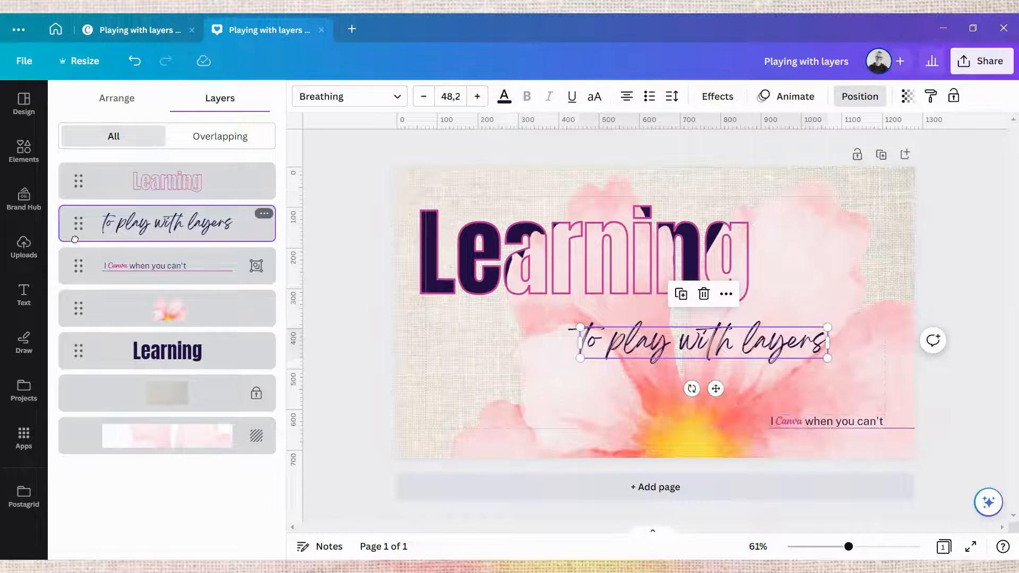
Move the "to play with layers" text below the flower layer, and return it to just beneath the outlined "Learning" layer
drag(75, 240, 74, 330)
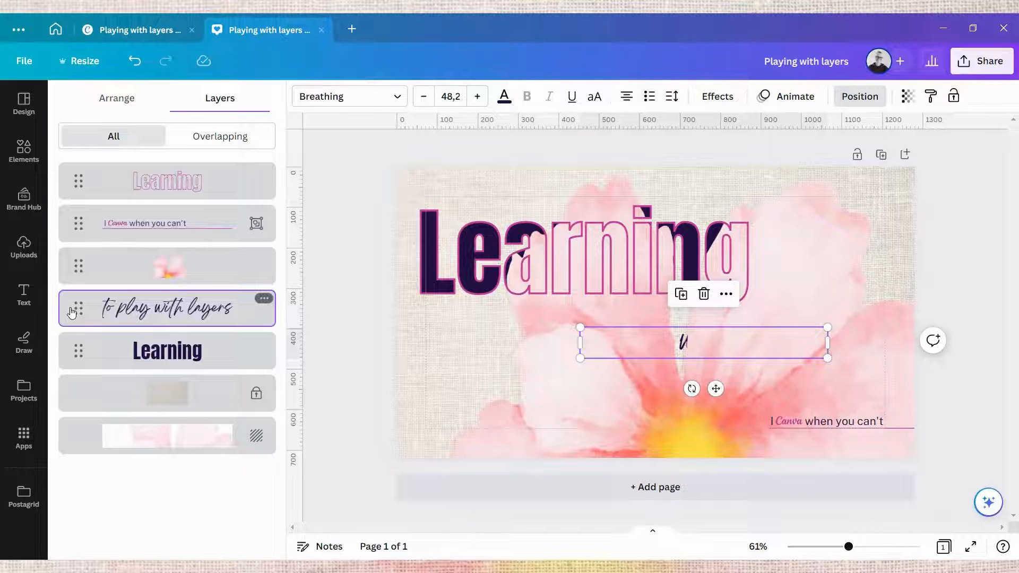
drag(73, 311, 76, 215)
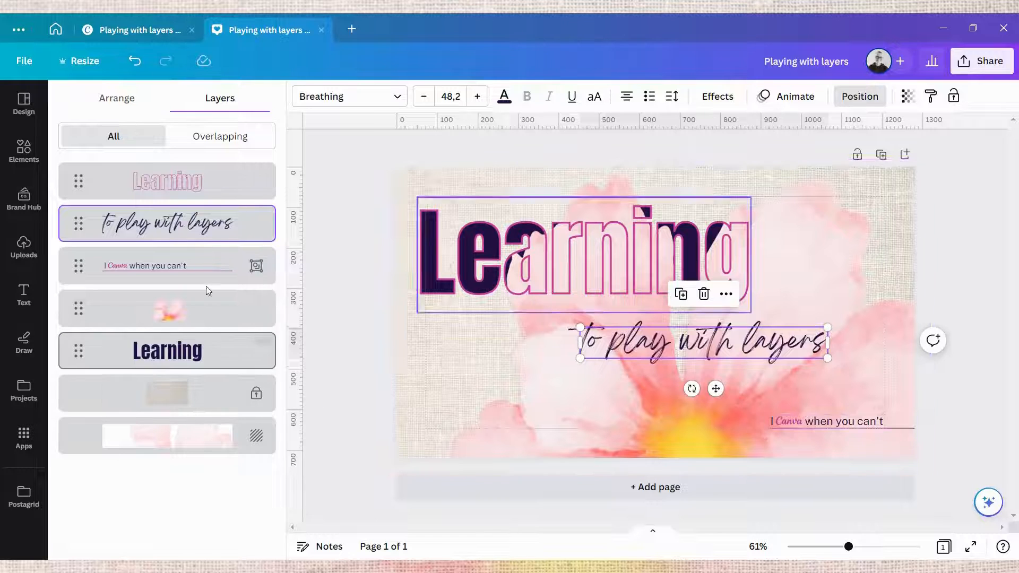
Show only the layers that overlap the "to play with layers" text
click(205, 137)
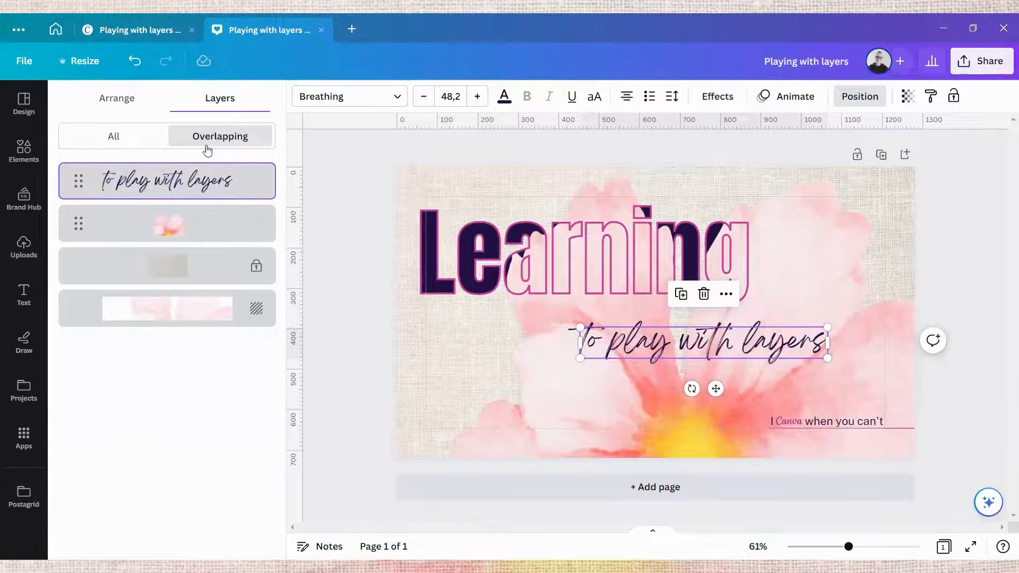